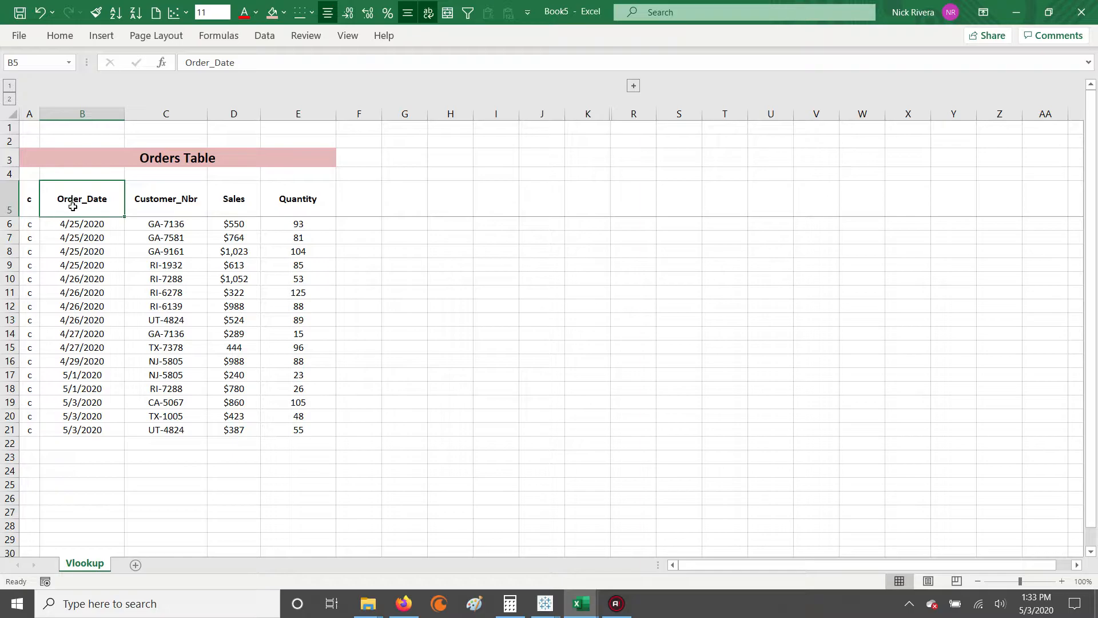
Review the Orders Table's headers, Order_Date, Customer_Nbr, Sales and Quantity, together with its order rows
{"action": "left_click", "coordinate": [186, 199]}
{"action": "left_click", "coordinate": [236, 201]}
{"action": "left_click", "coordinate": [322, 203]}
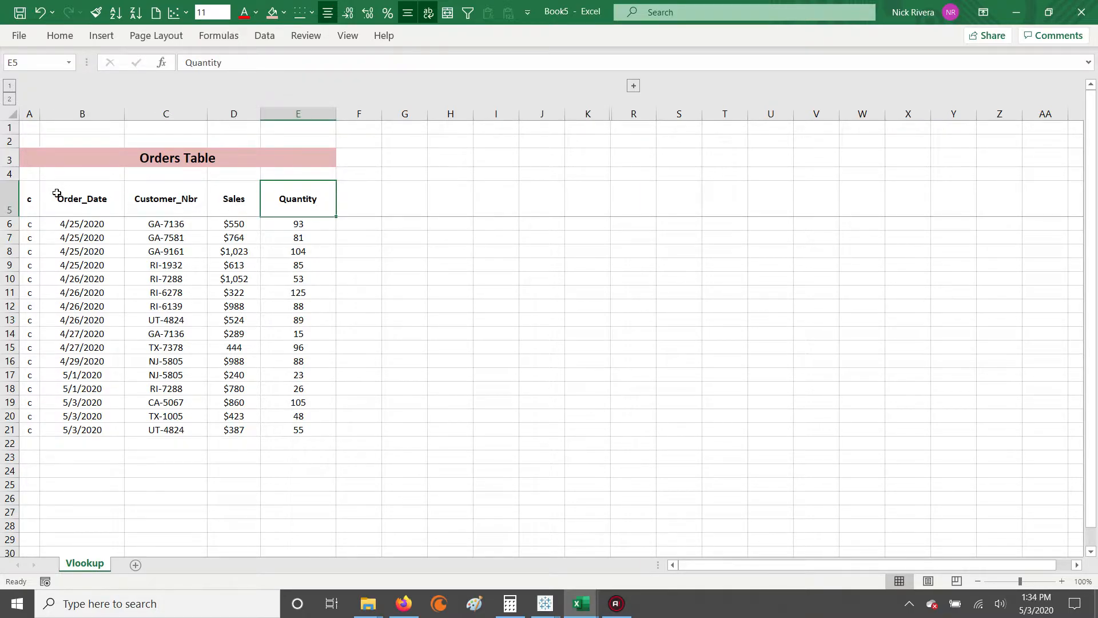
{"action": "left_click", "coordinate": [60, 199]}
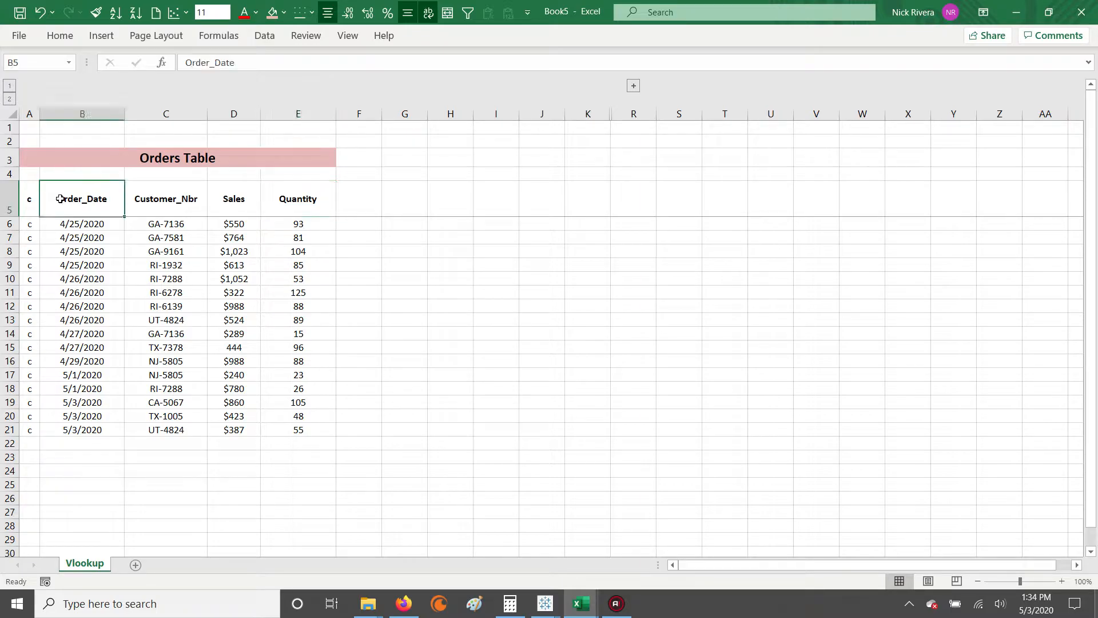
{"action": "mouse_move", "coordinate": [78, 198]}
{"action": "left_mouse_down"}
{"action": "mouse_move", "coordinate": [299, 407]}
{"action": "mouse_move", "coordinate": [294, 430]}
{"action": "mouse_move", "coordinate": [277, 223]}
{"action": "mouse_move", "coordinate": [297, 432]}
{"action": "left_mouse_up"}
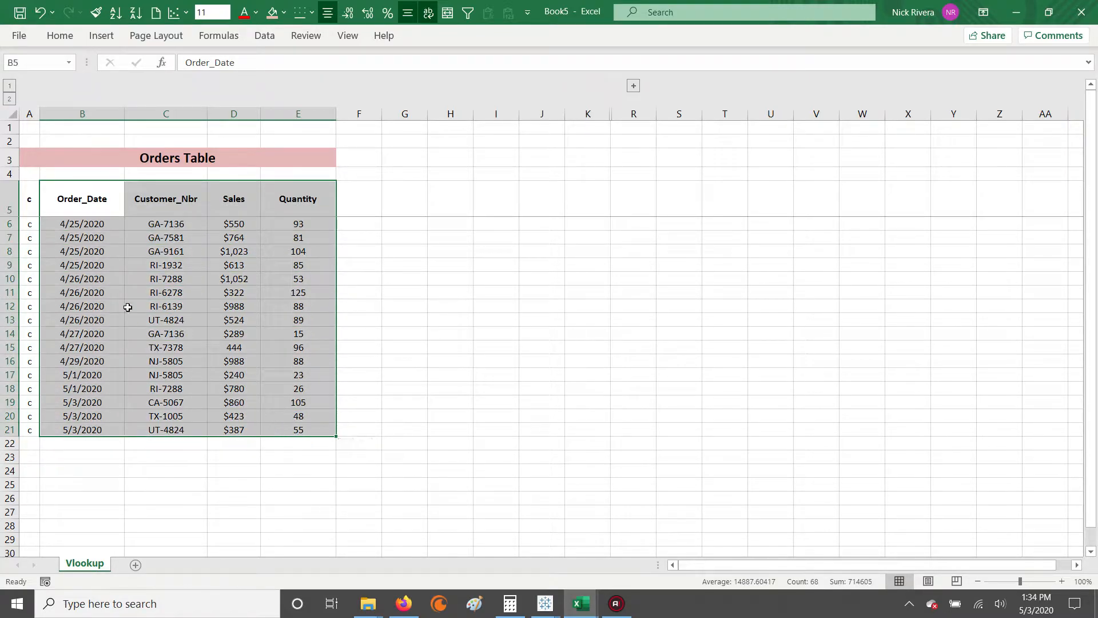
{"action": "left_click_drag", "start_coordinate": [63, 200], "coordinate": [320, 196]}
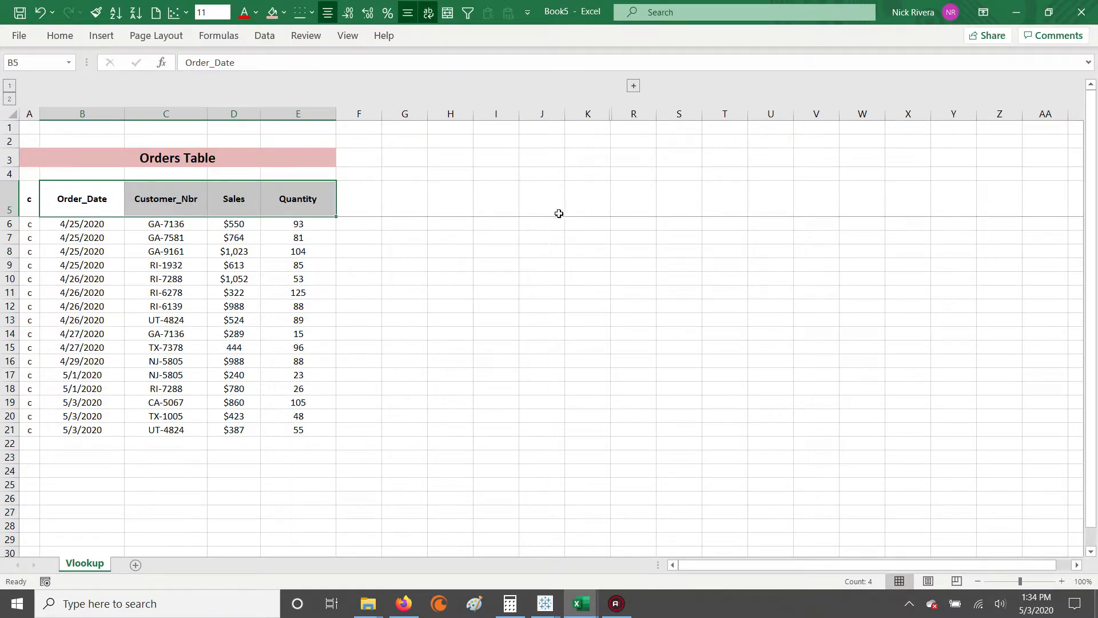
{"action": "left_click_drag", "start_coordinate": [63, 200], "coordinate": [295, 426]}
Expand the grouped columns to show the Customer Detail Table and review its Cust_ID, Cust_Name, City and State headers
{"action": "left_click", "coordinate": [633, 86]}
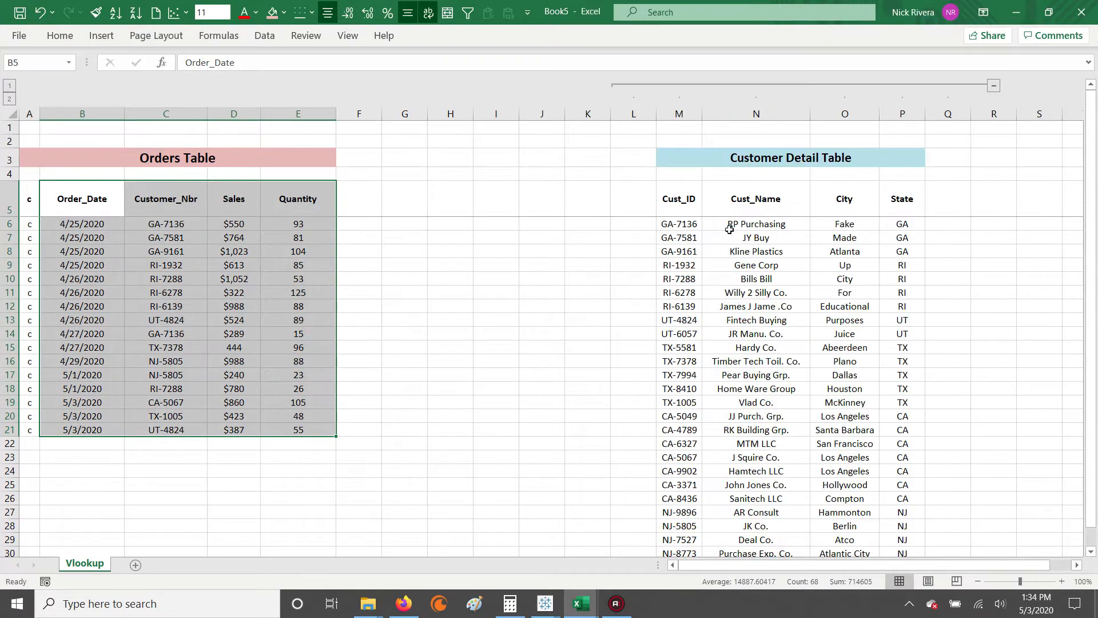
{"action": "left_click_drag", "start_coordinate": [673, 161], "coordinate": [912, 196]}
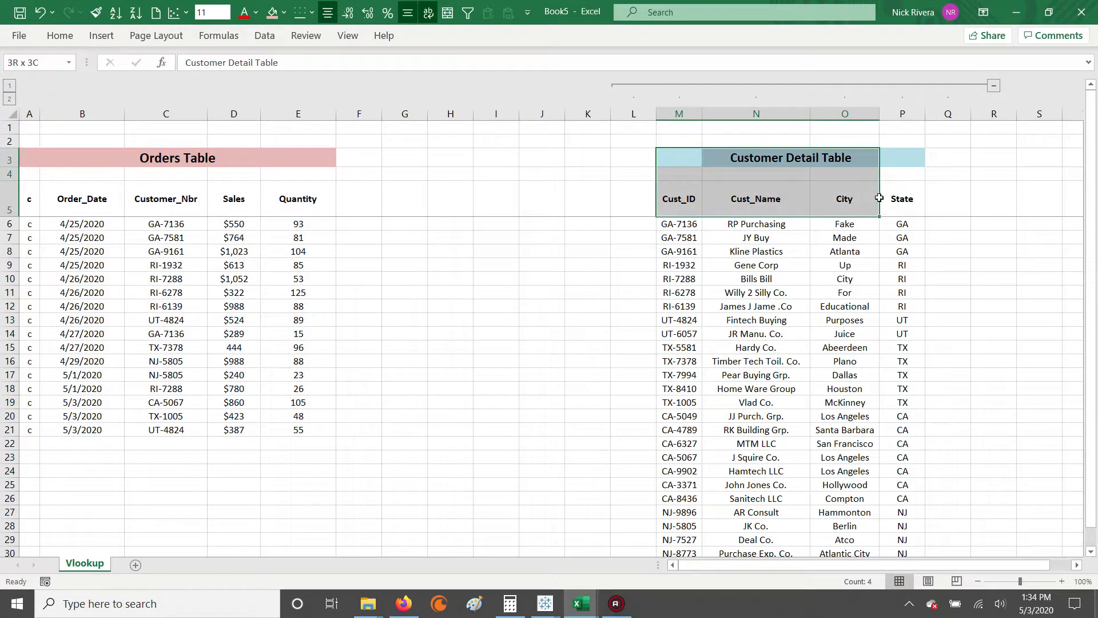
{"action": "left_click", "coordinate": [695, 192]}
{"action": "left_click_drag", "start_coordinate": [720, 196], "coordinate": [910, 254]}
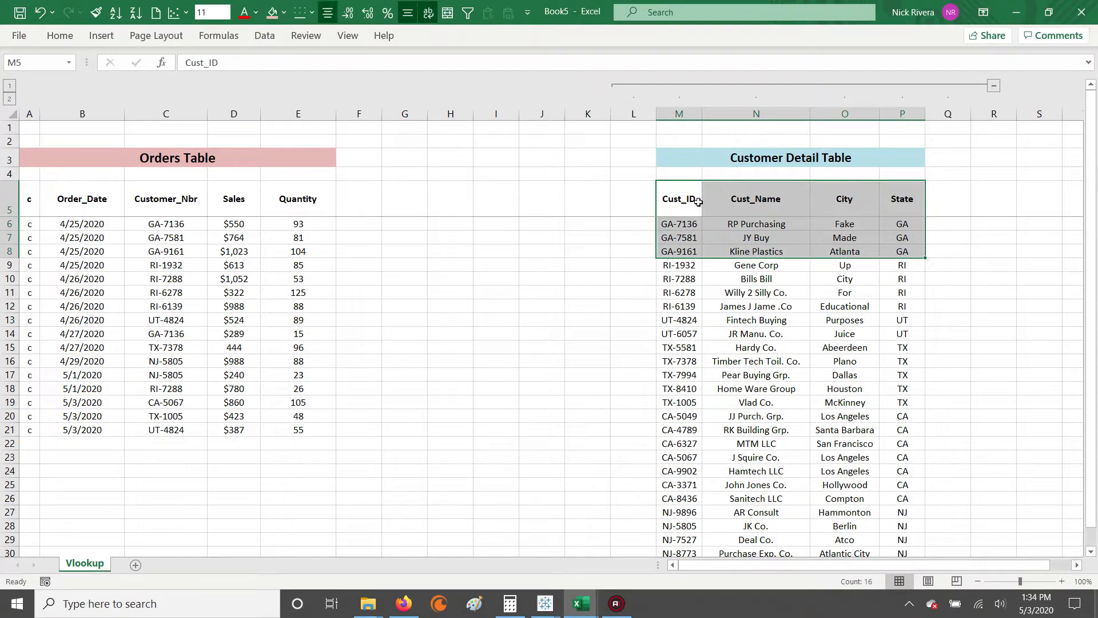
{"action": "left_click", "coordinate": [675, 201]}
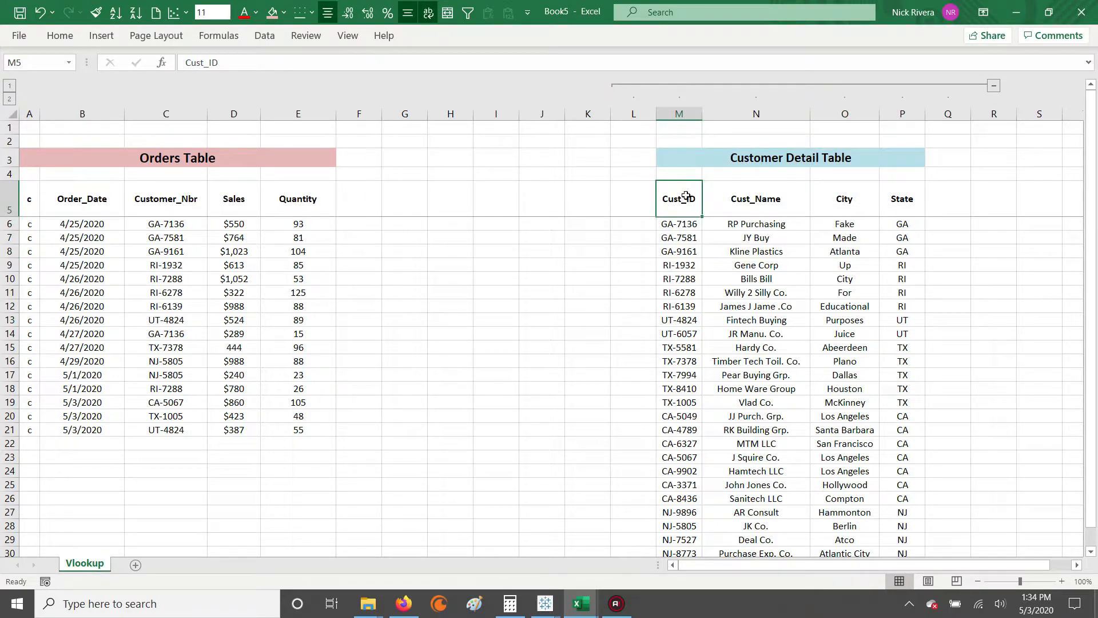
{"action": "left_click", "coordinate": [758, 197]}
{"action": "left_click", "coordinate": [848, 200]}
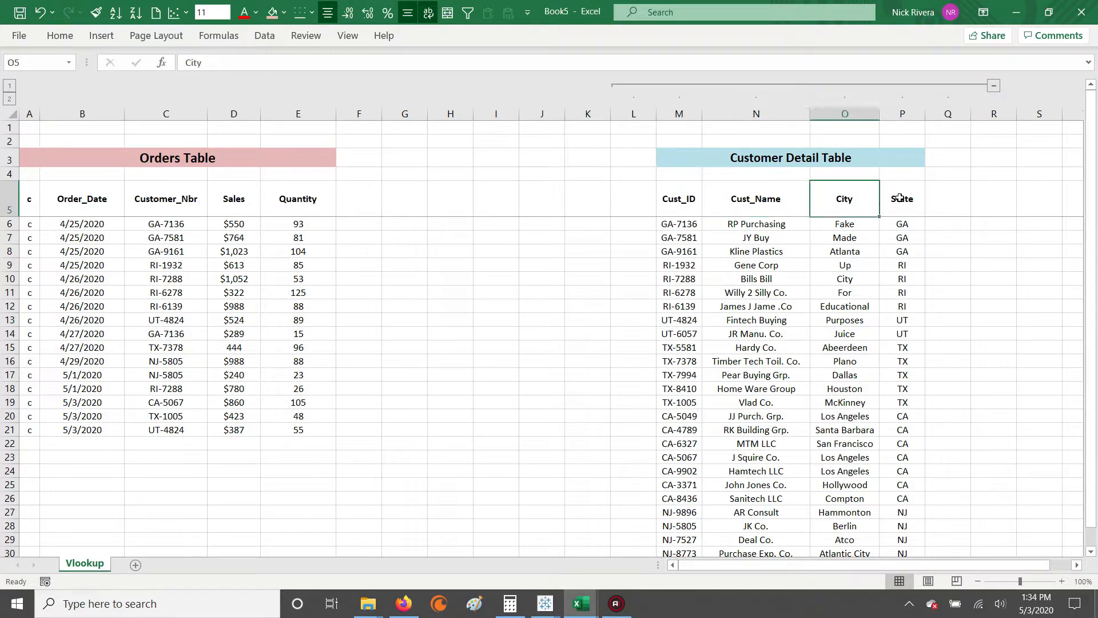
{"action": "left_click", "coordinate": [899, 198]}
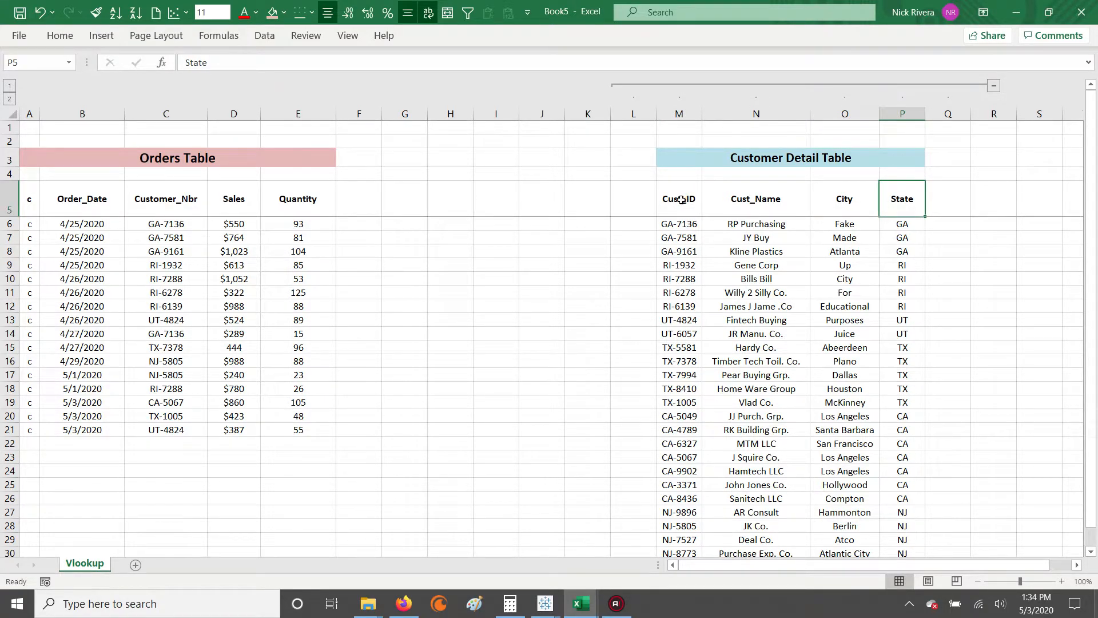
Compare the Orders Table's Customer_Nbr column with the Customer Detail Table's Cust_ID column as the shared key
{"action": "left_click", "coordinate": [679, 114]}
{"action": "left_click", "coordinate": [689, 201]}
{"action": "left_click_drag", "start_coordinate": [681, 223], "coordinate": [683, 236]}
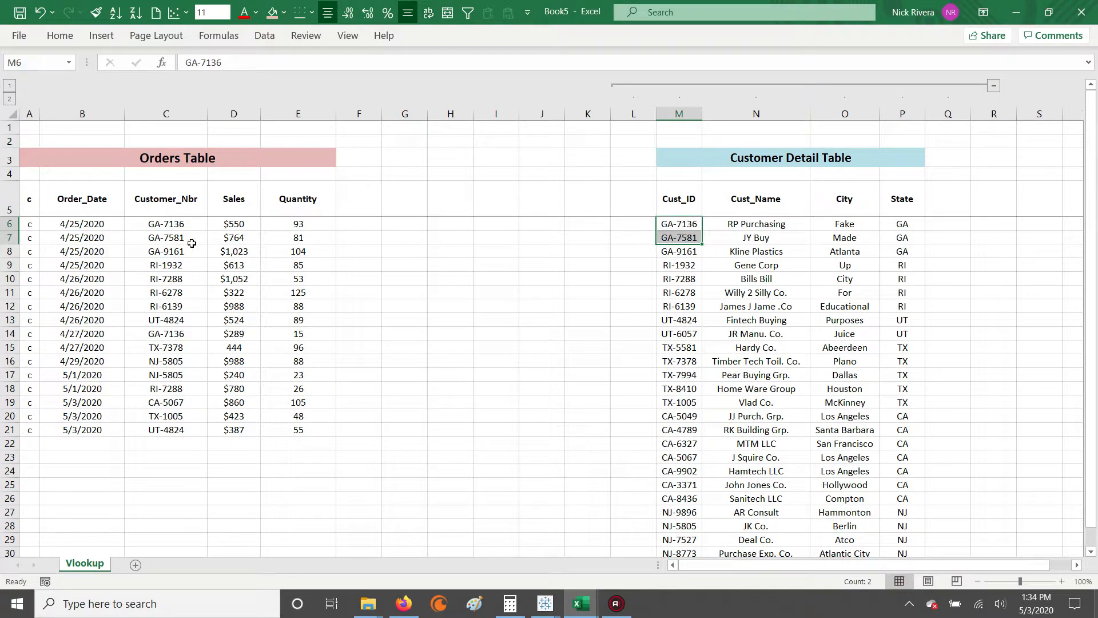
{"action": "left_click", "coordinate": [169, 225], "text": "ctrl"}
{"action": "left_click", "coordinate": [167, 116], "text": "ctrl"}
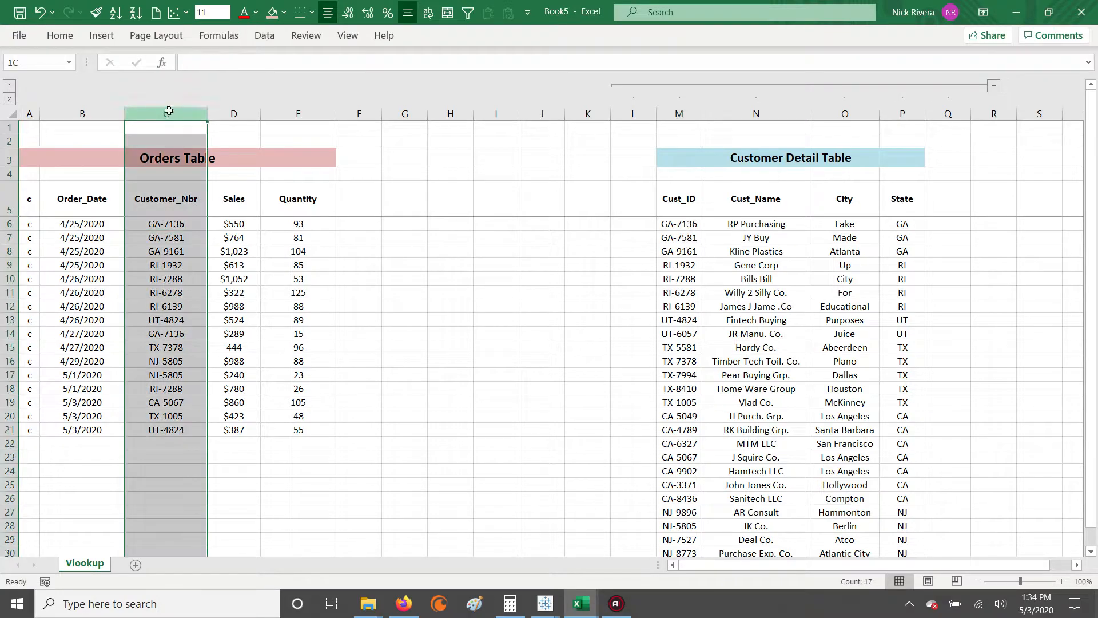
{"action": "left_click", "coordinate": [684, 114], "text": "ctrl"}
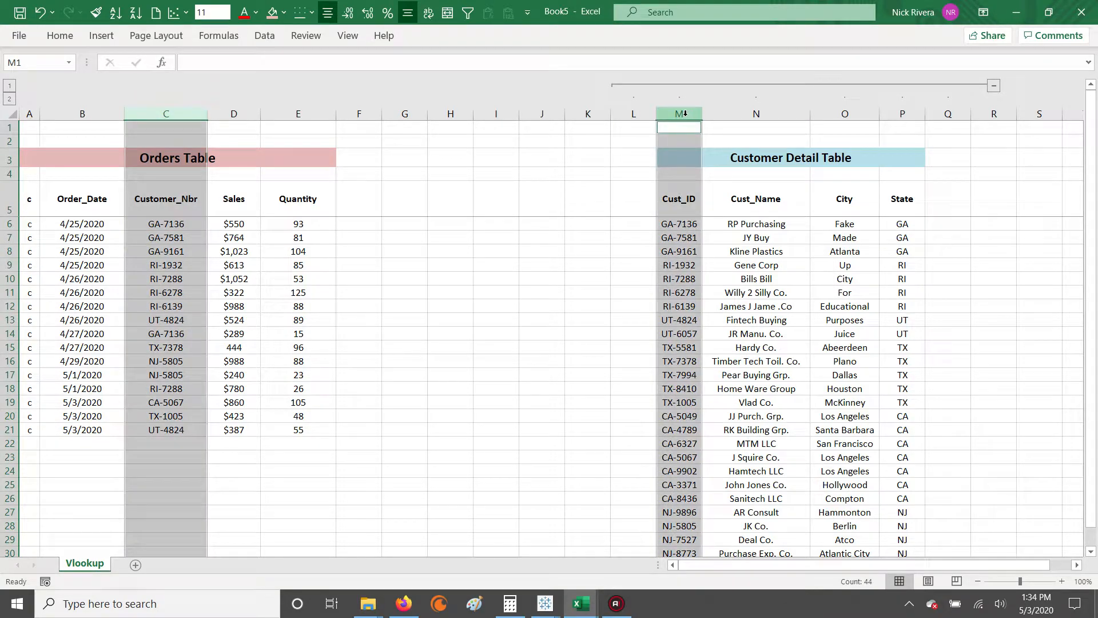
{"action": "left_click", "coordinate": [675, 209]}
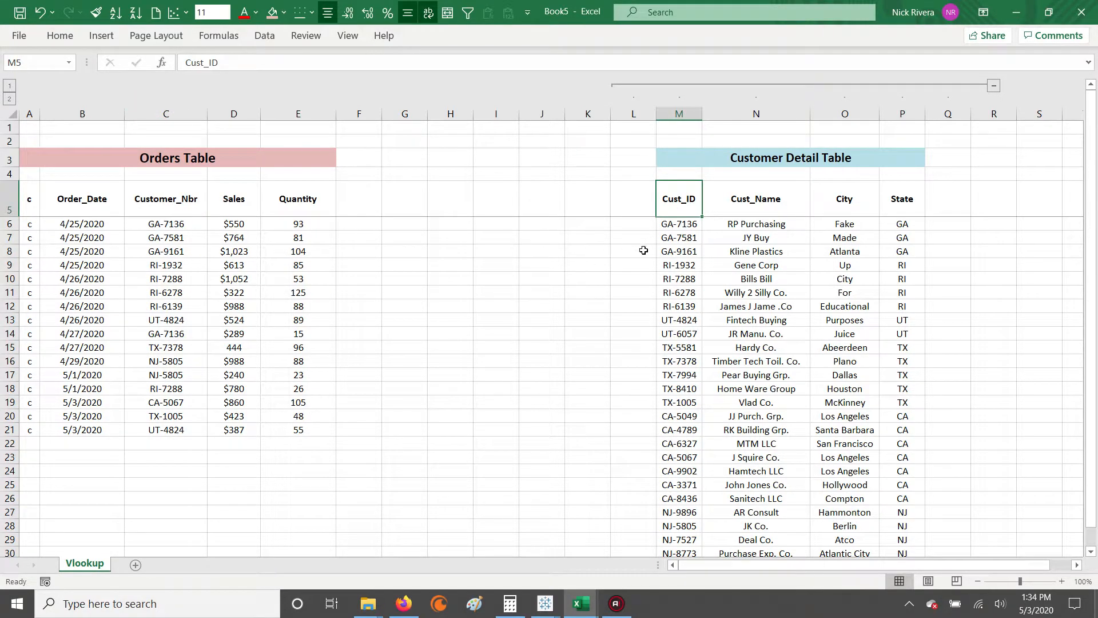
{"action": "left_click", "coordinate": [165, 114]}
{"action": "left_click", "coordinate": [678, 114], "text": "ctrl"}
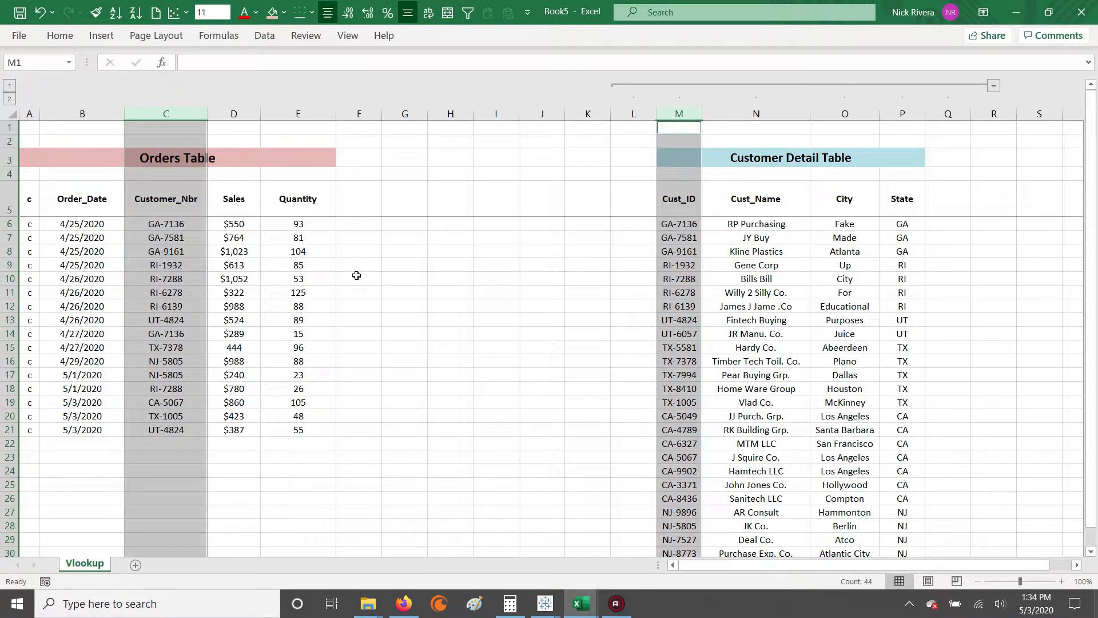
{"action": "left_click", "coordinate": [680, 198]}
{"action": "left_click", "coordinate": [169, 199]}
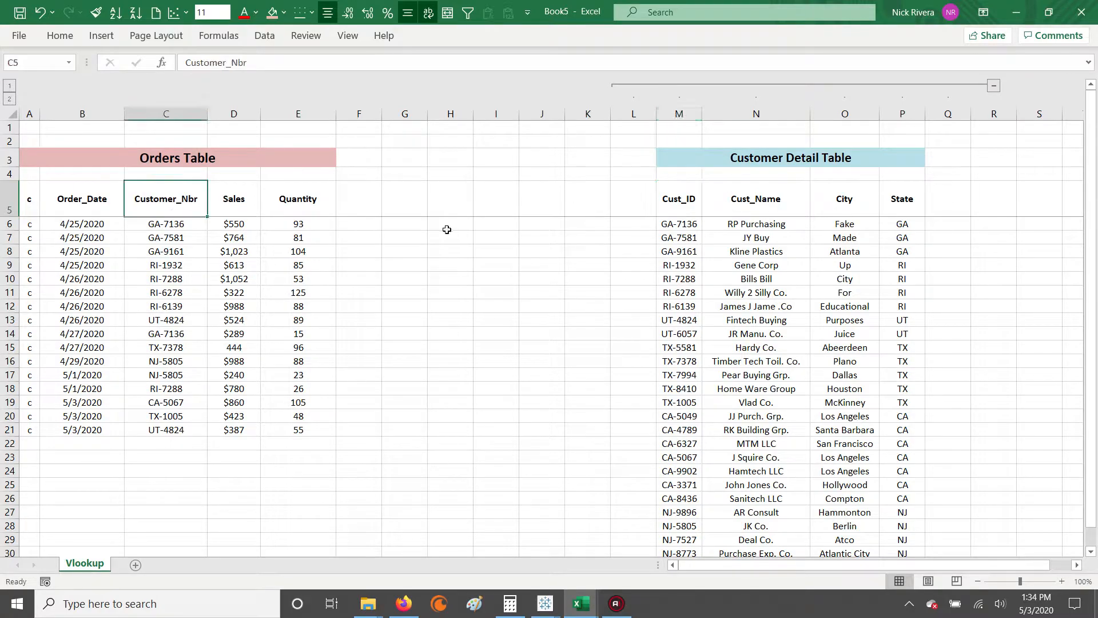
Examine the Cust_Name, City and State fields, the empty columns beside the Orders Table, and the two customer ID columns
{"action": "left_click_drag", "start_coordinate": [735, 198], "coordinate": [910, 198]}
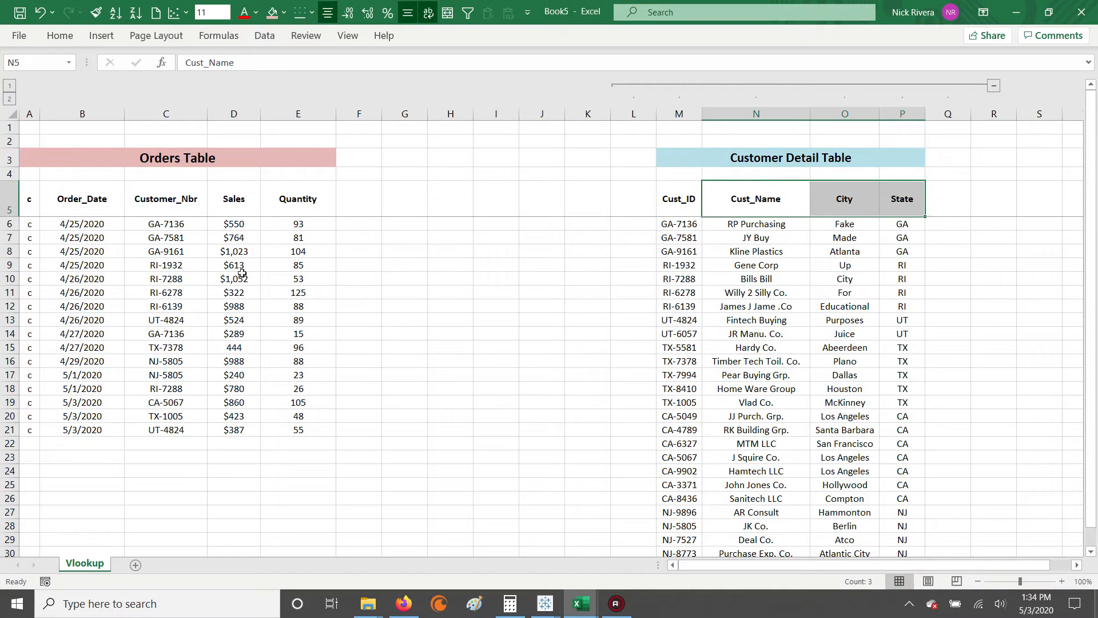
{"action": "left_click_drag", "start_coordinate": [348, 198], "coordinate": [455, 200]}
{"action": "left_click_drag", "start_coordinate": [173, 195], "coordinate": [466, 422]}
{"action": "left_click_drag", "start_coordinate": [237, 222], "coordinate": [238, 430]}
{"action": "left_click_drag", "start_coordinate": [788, 195], "coordinate": [907, 206]}
{"action": "left_click", "coordinate": [540, 279]}
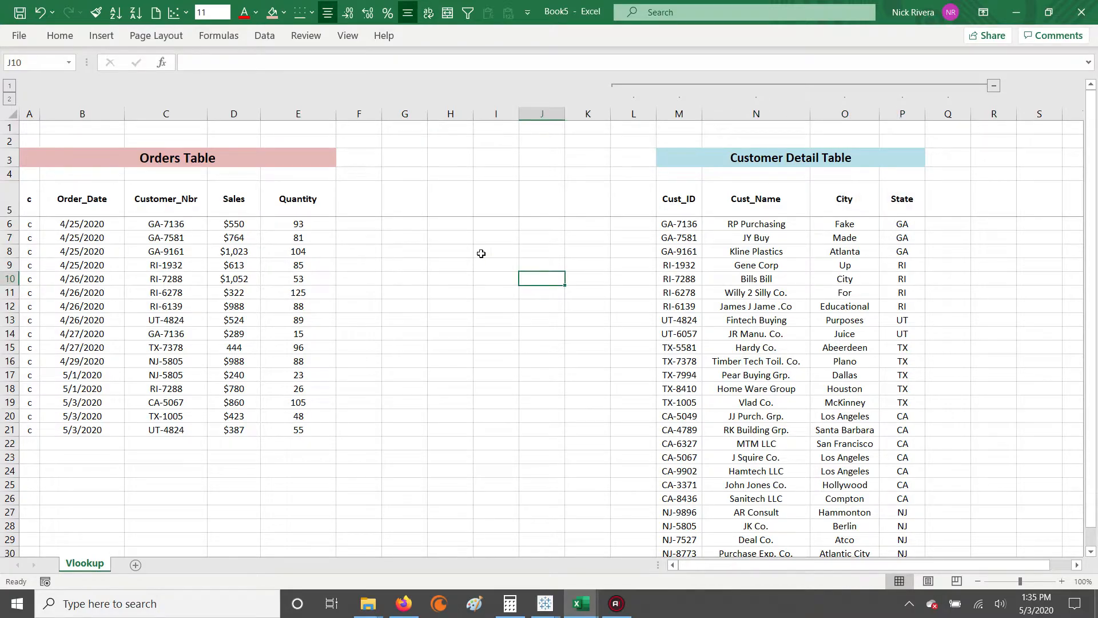
{"action": "left_click", "coordinate": [361, 199]}
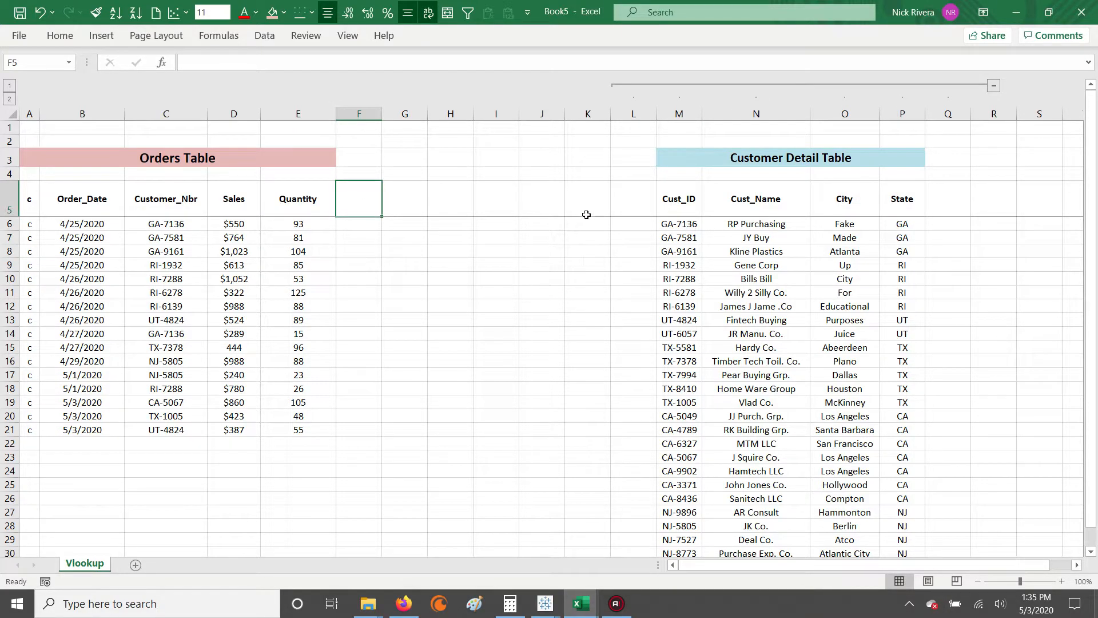
{"action": "left_click", "coordinate": [167, 114]}
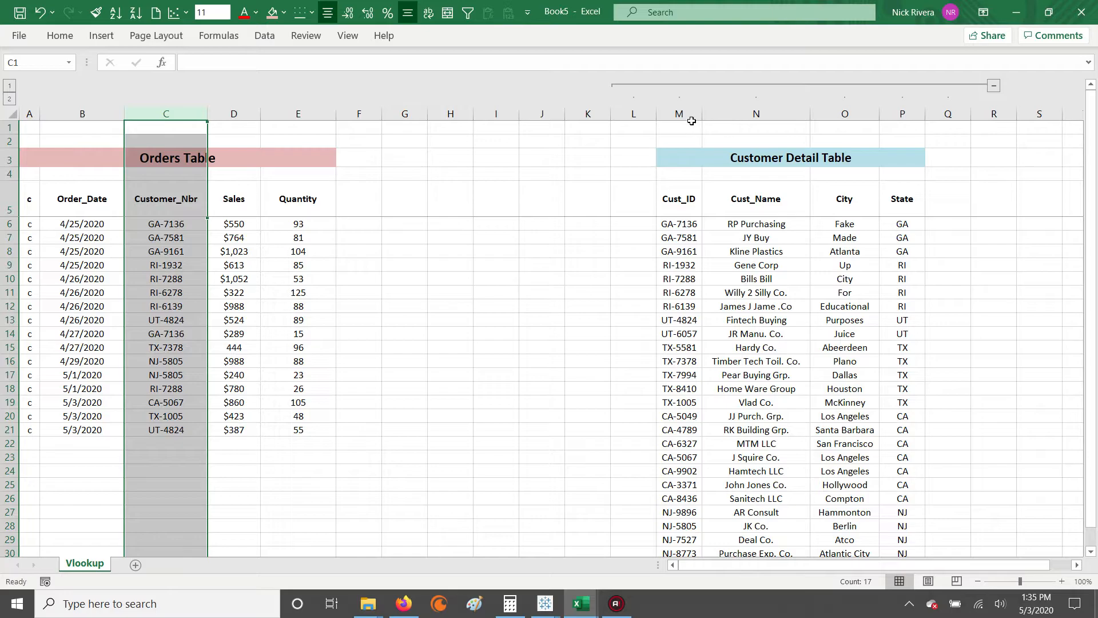
{"action": "left_click", "coordinate": [690, 117], "text": "ctrl"}
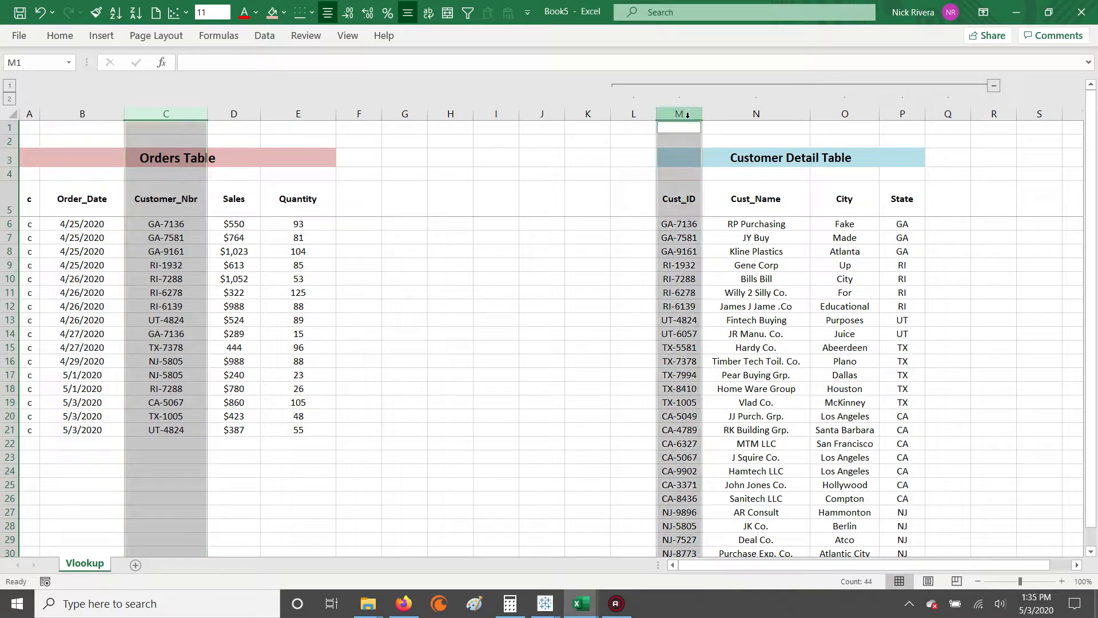
Add a "Customer Name" header in F5, beside the Orders Table's Quantity column
{"action": "left_click", "coordinate": [364, 200]}
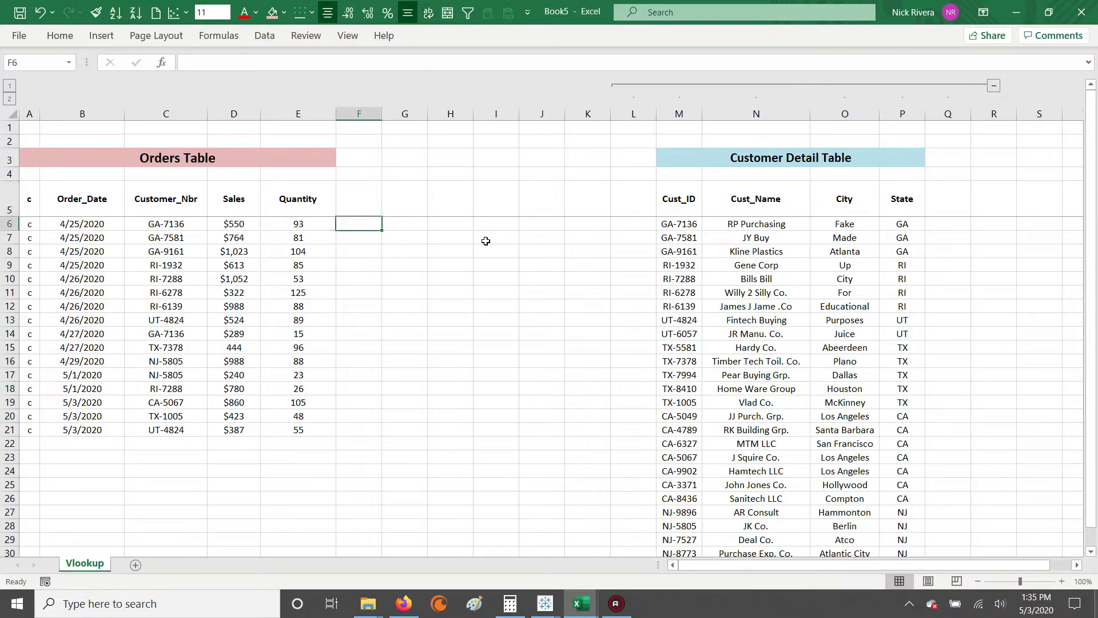
{"action": "type", "text": "Csut"}
{"action": "key", "text": "BackSpace"}
{"action": "key", "text": "BackSpace"}
{"action": "key", "text": "BackSpace"}
{"action": "type", "text": "ustomer Name"}
{"action": "key", "text": "Return"}
Start a VLOOKUP formula in F6 through its function arguments and use C6 as the lookup value
{"action": "type", "text": "="}
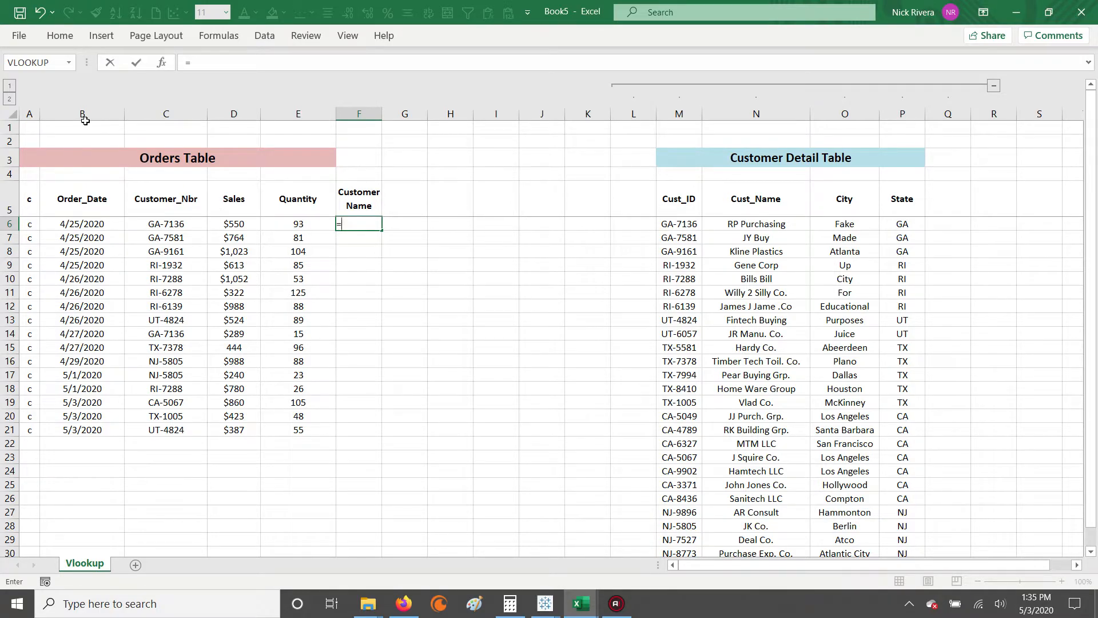
{"action": "left_click", "coordinate": [28, 64]}
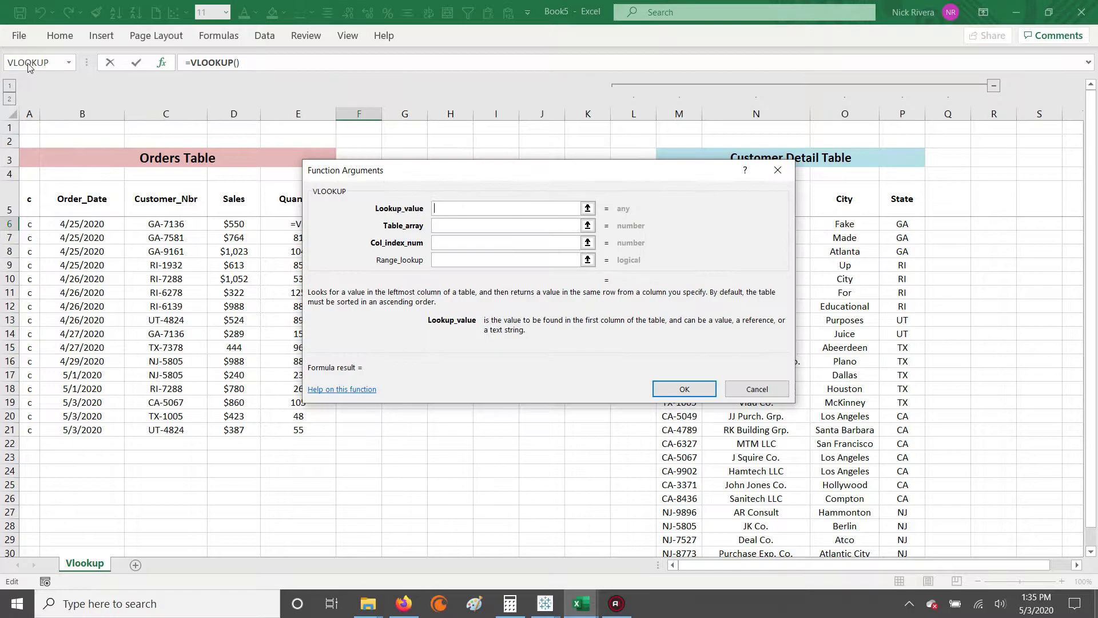
{"action": "left_click_drag", "start_coordinate": [447, 168], "coordinate": [415, 311]}
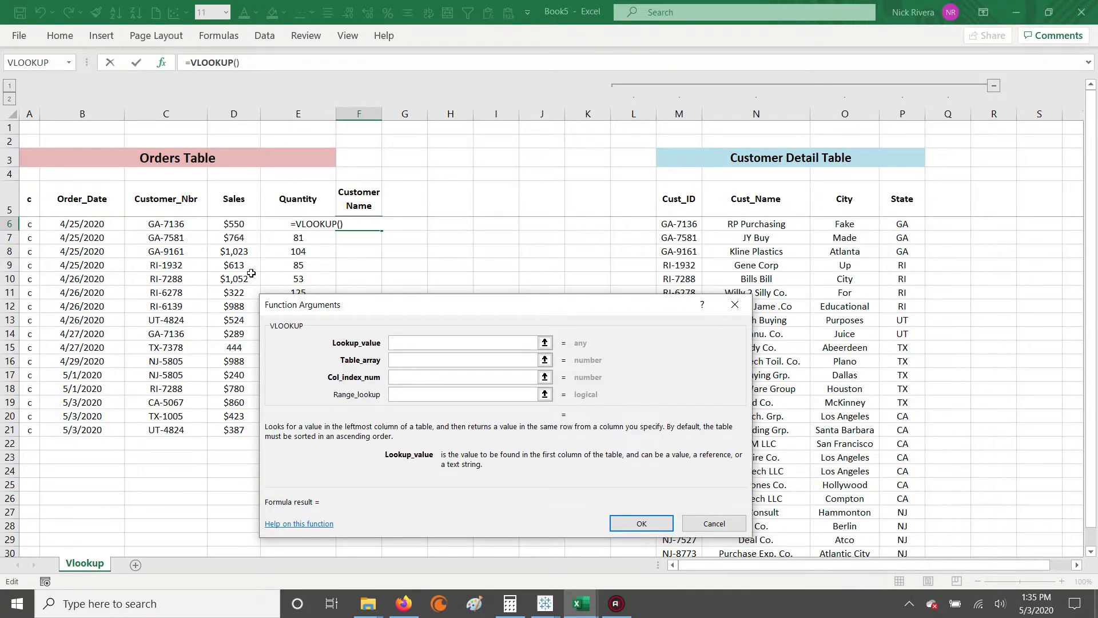
{"action": "left_click", "coordinate": [164, 225]}
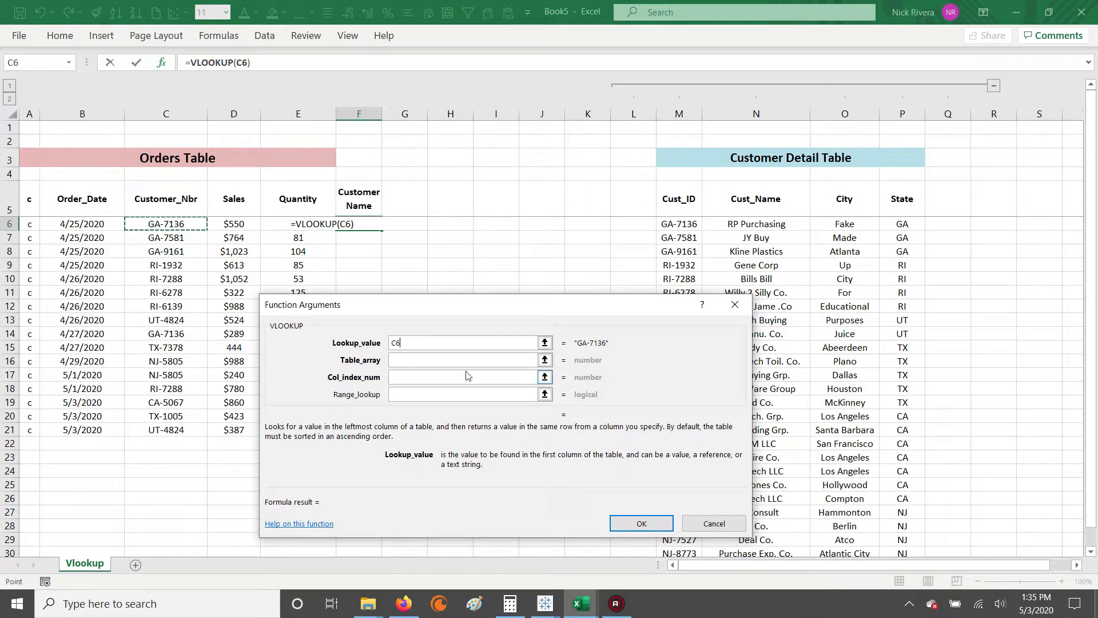
Set the VLOOKUP table array to the Customer Detail Table's whole columns, M:P
{"action": "left_click", "coordinate": [444, 363]}
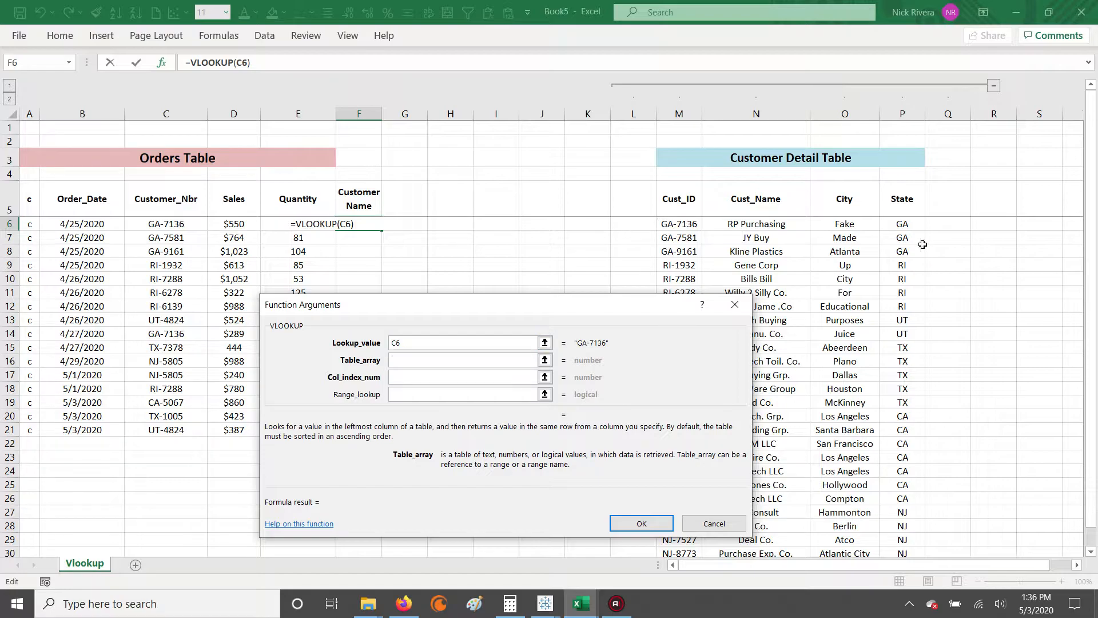
{"action": "left_click", "coordinate": [676, 113]}
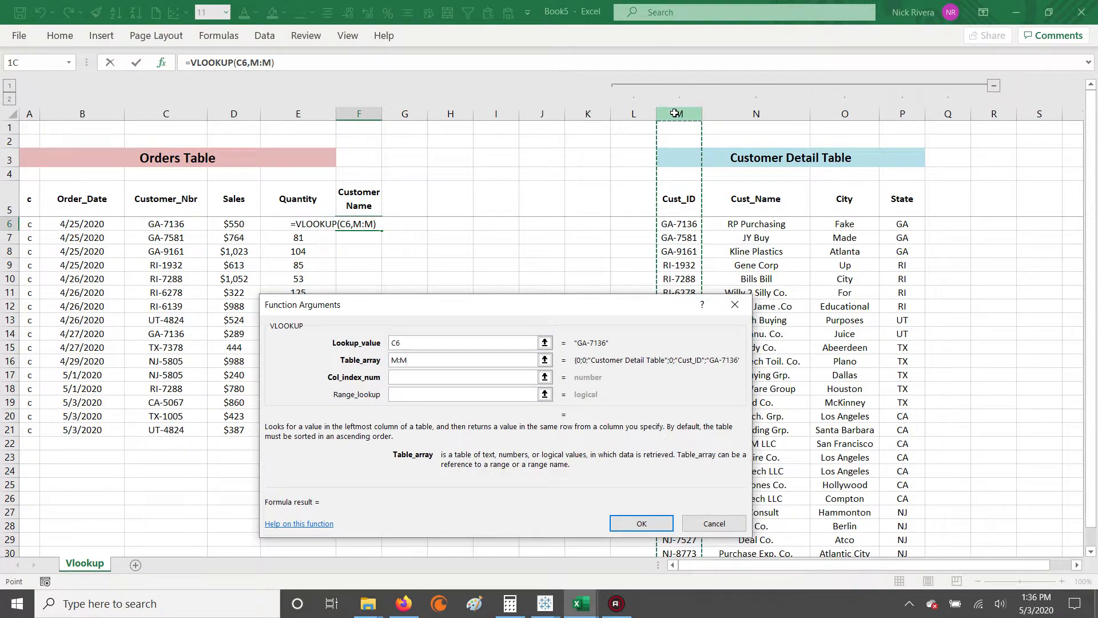
{"action": "left_click_drag", "start_coordinate": [676, 113], "coordinate": [684, 113]}
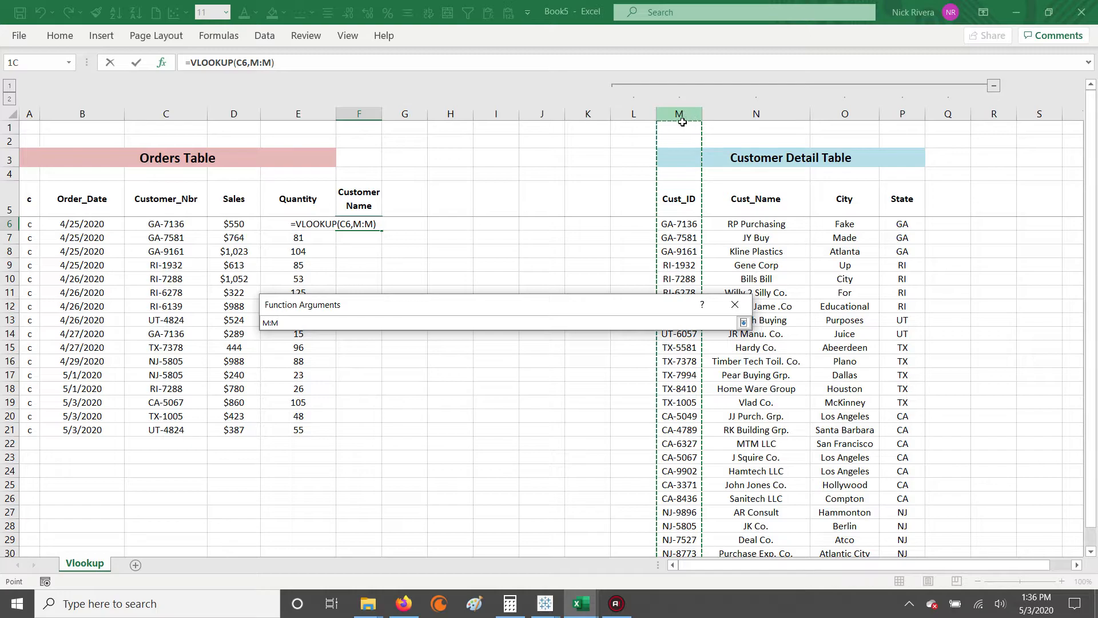
{"action": "left_click_drag", "start_coordinate": [679, 125], "coordinate": [918, 226]}
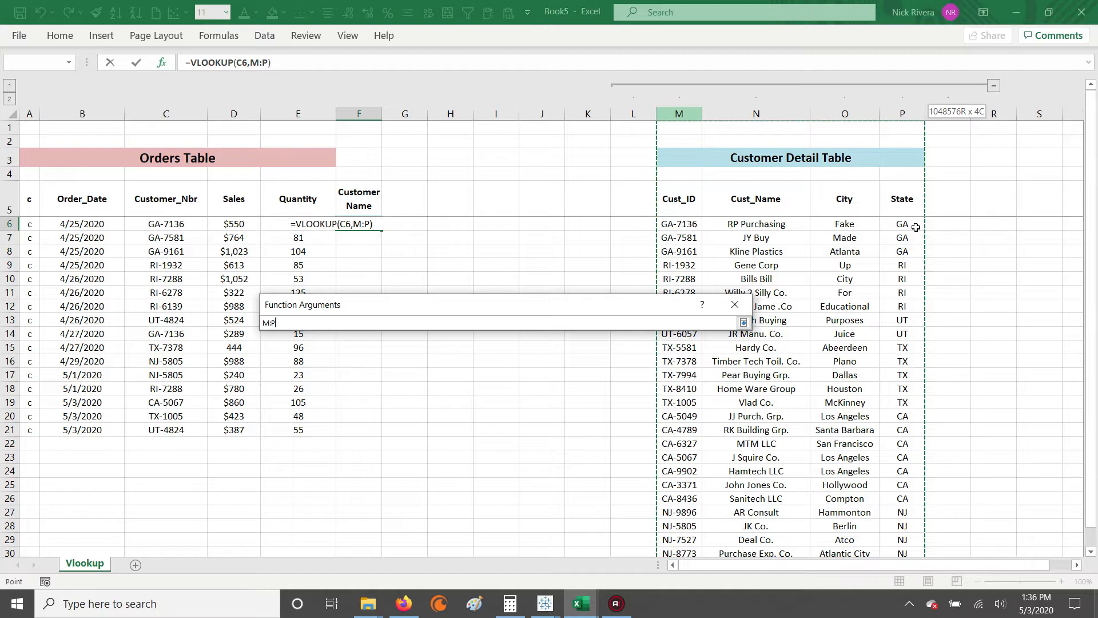
{"action": "left_click_drag", "start_coordinate": [914, 228], "coordinate": [706, 227]}
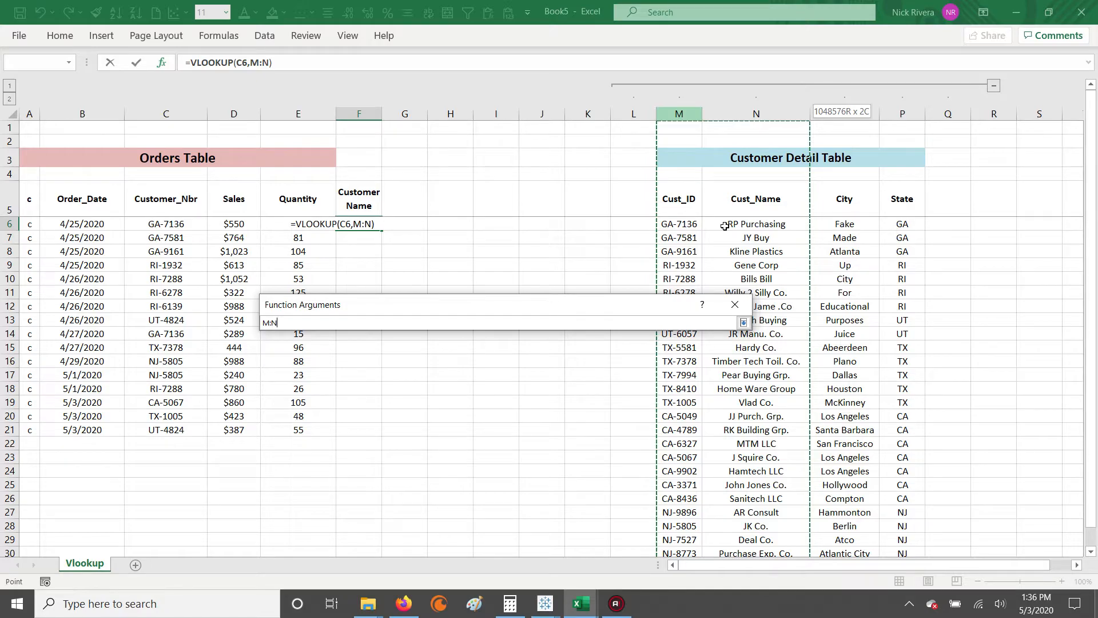
{"action": "left_click_drag", "start_coordinate": [743, 225], "coordinate": [902, 235]}
{"action": "left_click", "coordinate": [902, 235]}
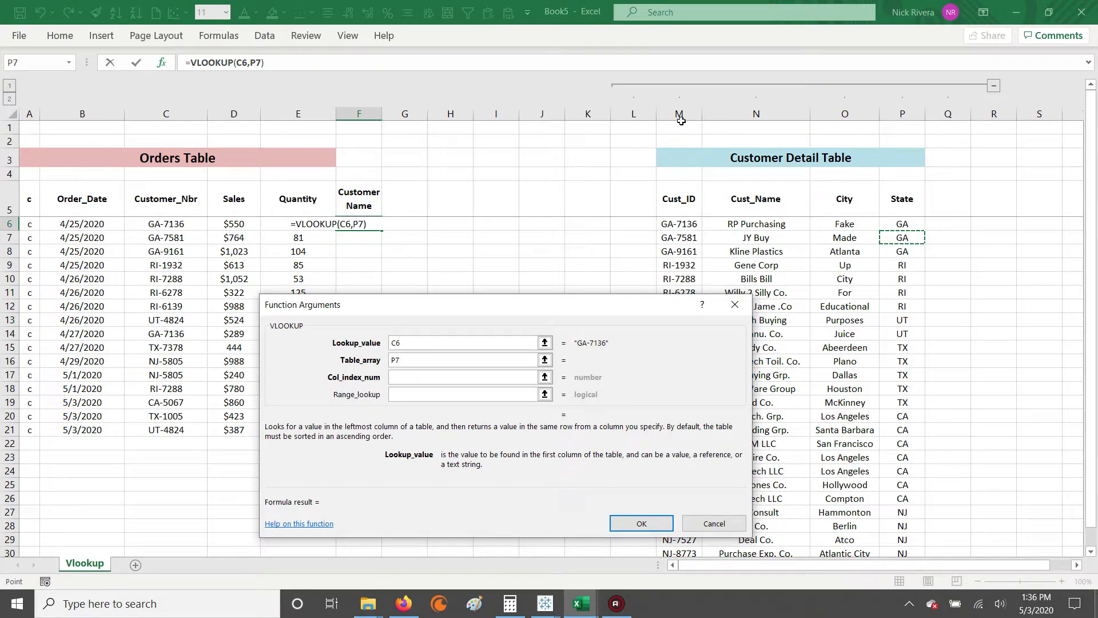
{"action": "left_click", "coordinate": [681, 120]}
{"action": "left_click_drag", "start_coordinate": [679, 116], "coordinate": [888, 157]}
Set the VLOOKUP column index number to 2 and the range lookup to 0, and enter the formula in F6
{"action": "left_click", "coordinate": [431, 378]}
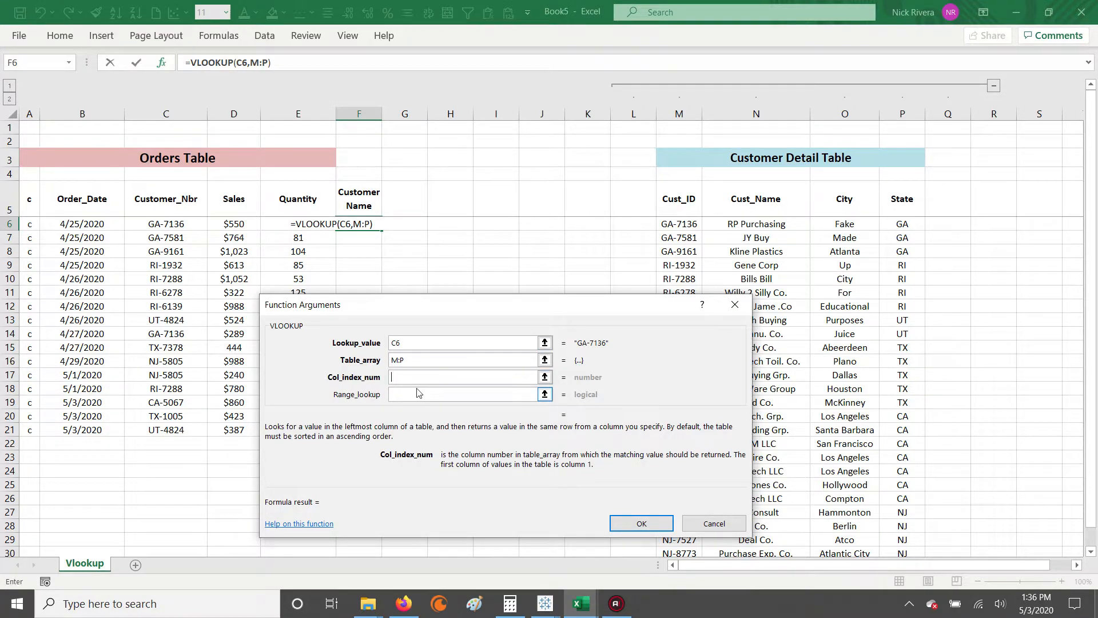
{"action": "left_click", "coordinate": [433, 380]}
{"action": "type", "text": "2"}
{"action": "left_click", "coordinate": [404, 394]}
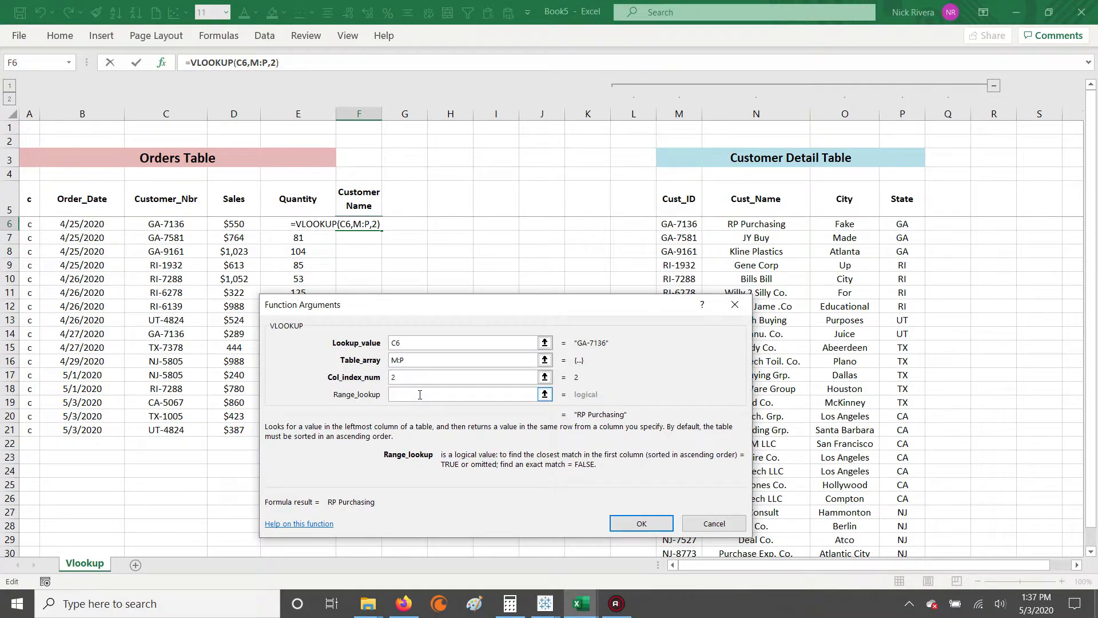
{"action": "type", "text": "0"}
{"action": "key", "text": "Return"}
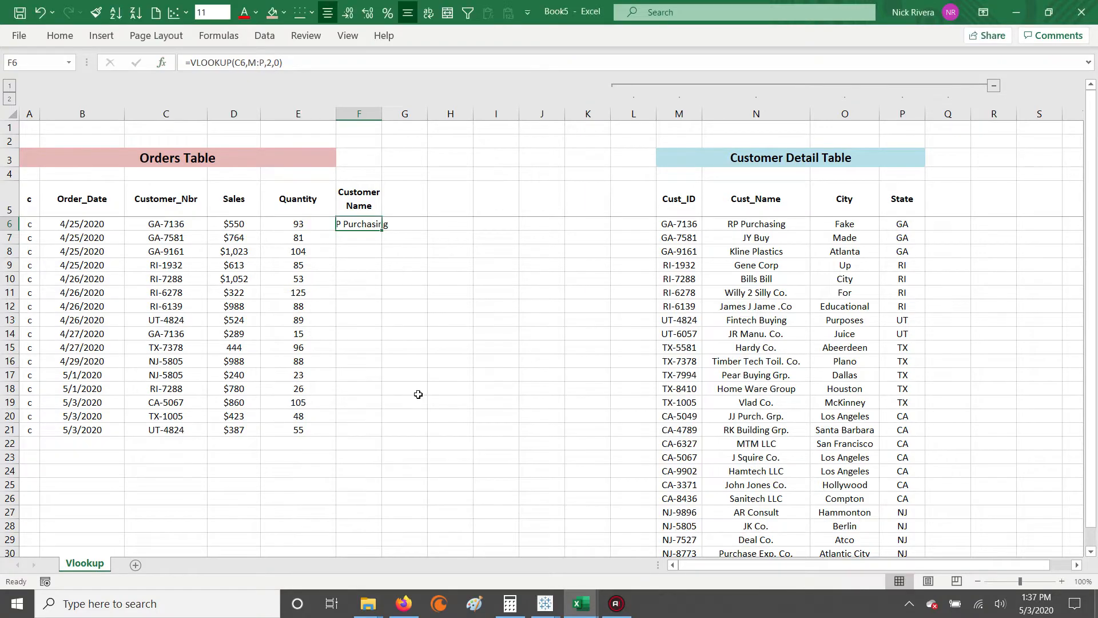
Auto-fit column F to its contents and inspect the VLOOKUP formula in F6
{"action": "double_click", "coordinate": [381, 114]}
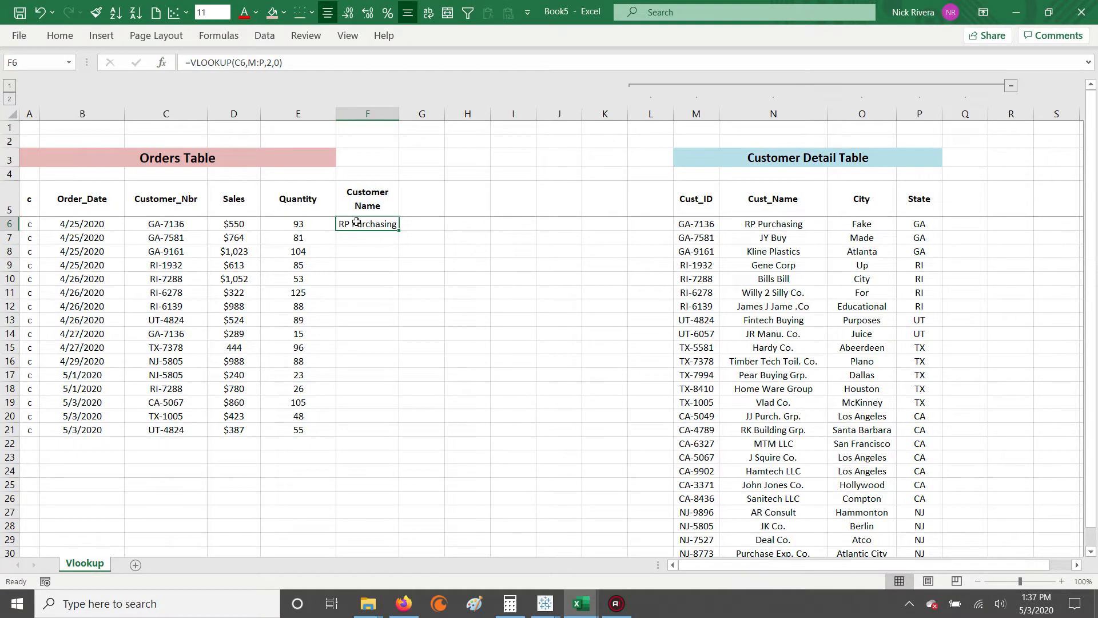
{"action": "left_click", "coordinate": [166, 226]}
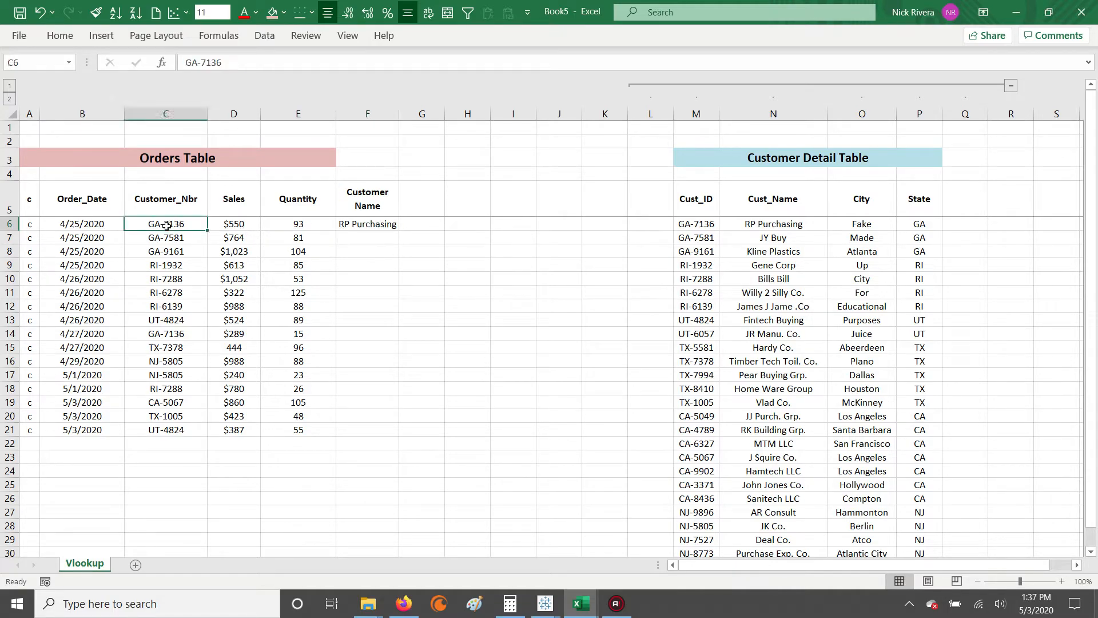
{"action": "left_click", "coordinate": [368, 223]}
{"action": "left_click", "coordinate": [365, 63]}
{"action": "key", "text": "Escape"}
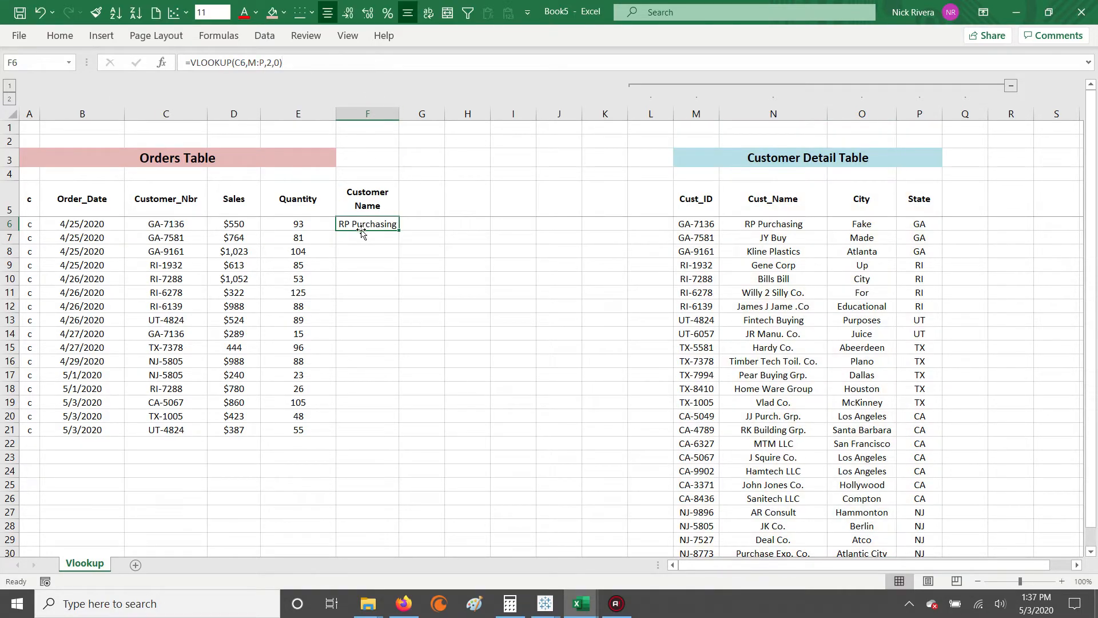
Find C6's customer number in the Cust_ID column M and compare its customer name with F6
{"action": "left_click", "coordinate": [186, 226]}
{"action": "key", "text": "ctrl+c"}
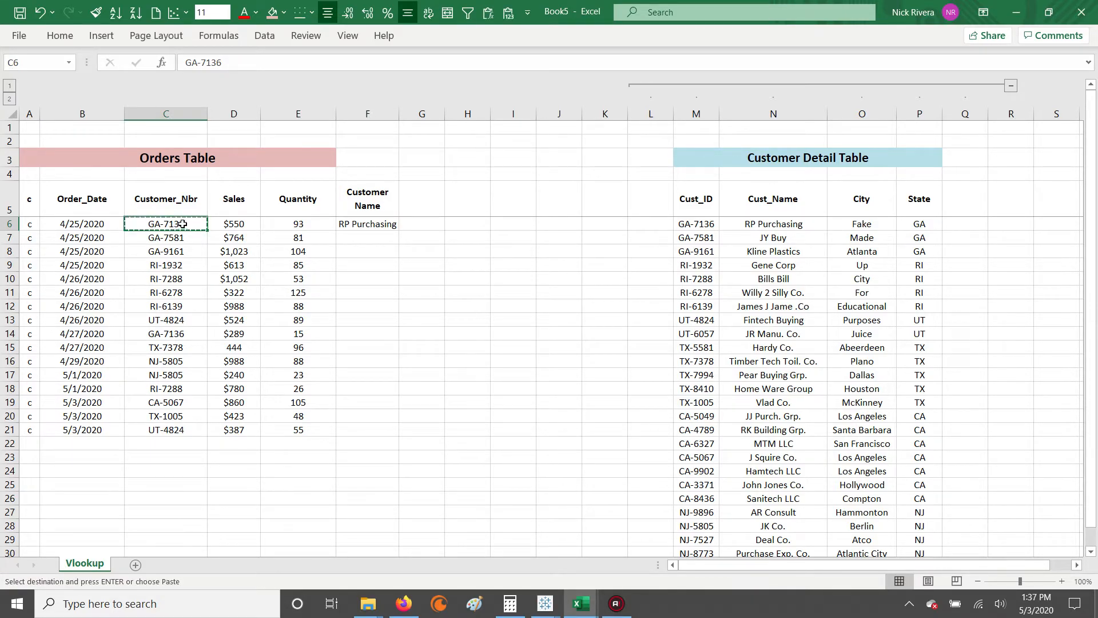
{"action": "left_click", "coordinate": [696, 114]}
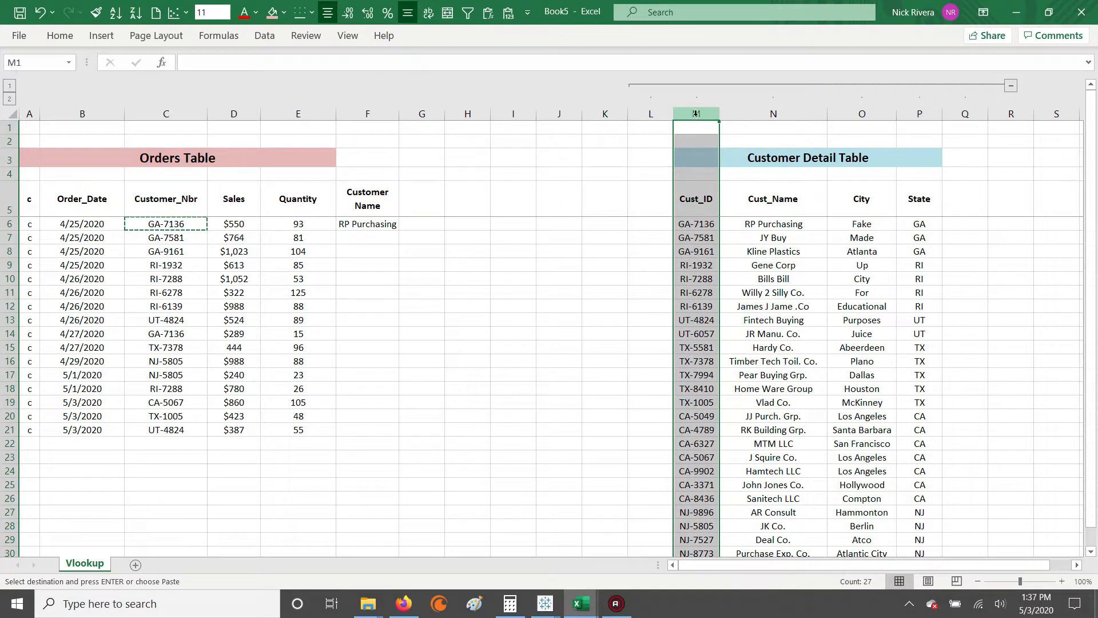
{"action": "key", "text": "ctrl+f"}
{"action": "key", "text": "ctrl+v"}
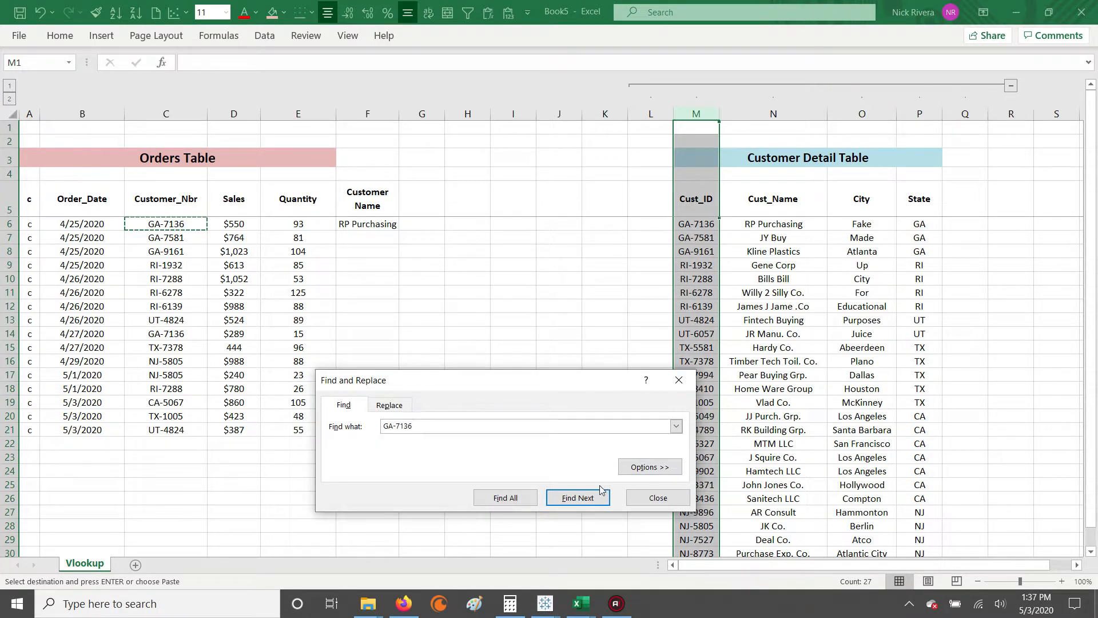
{"action": "left_click", "coordinate": [554, 499]}
{"action": "left_click", "coordinate": [694, 224]}
{"action": "left_click_drag", "start_coordinate": [694, 225], "coordinate": [791, 224]}
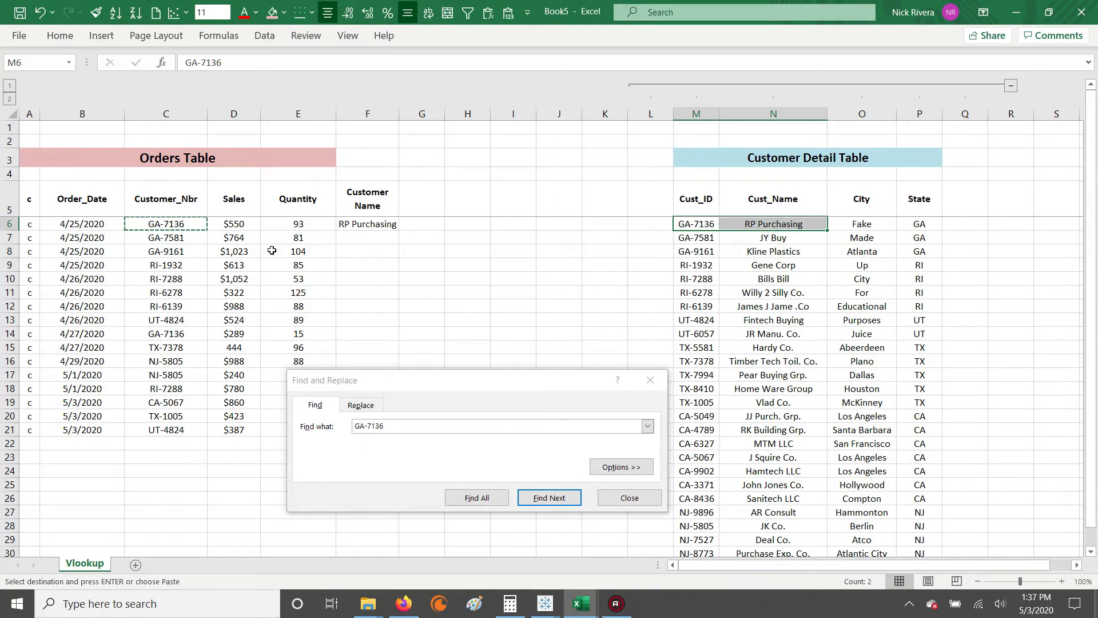
{"action": "left_click", "coordinate": [375, 225]}
{"action": "key", "text": "Escape"}
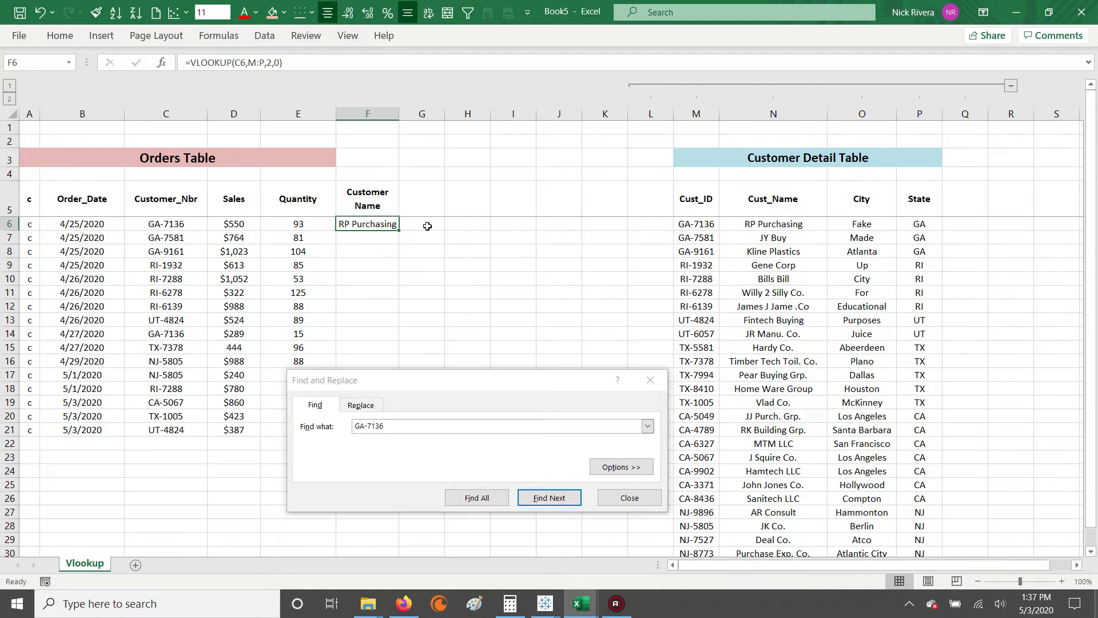
{"action": "key", "text": "ctrl+c"}
{"action": "key", "text": "Left"}
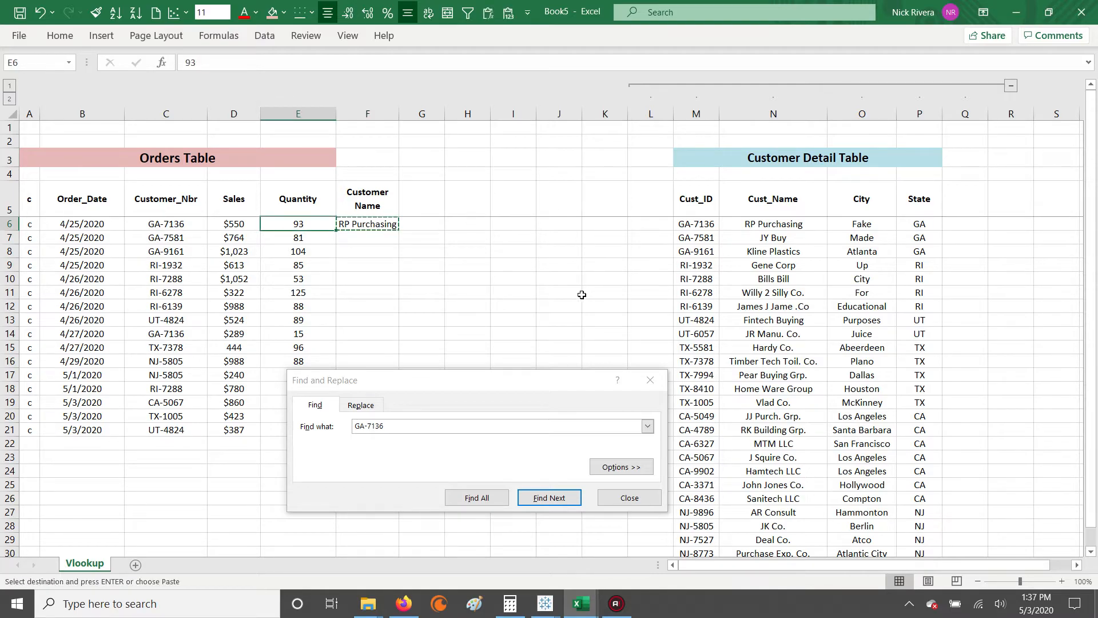
{"action": "left_click", "coordinate": [650, 379]}
{"action": "key", "text": "ctrl+Down"}
{"action": "key", "text": "Right"}
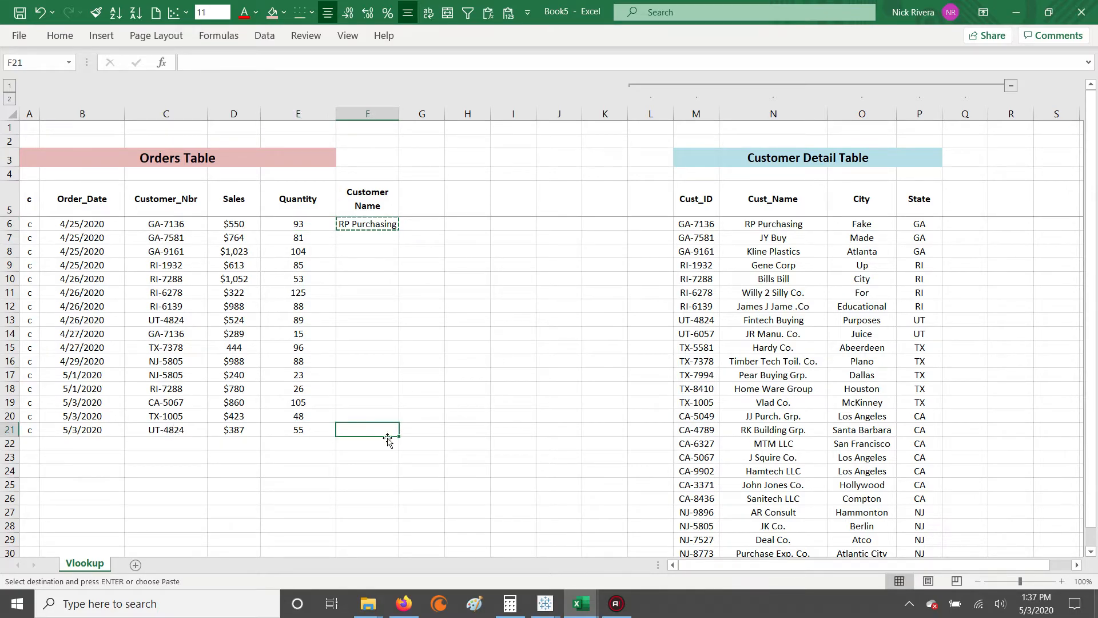
{"action": "left_click_drag", "start_coordinate": [52, 430], "coordinate": [311, 434]}
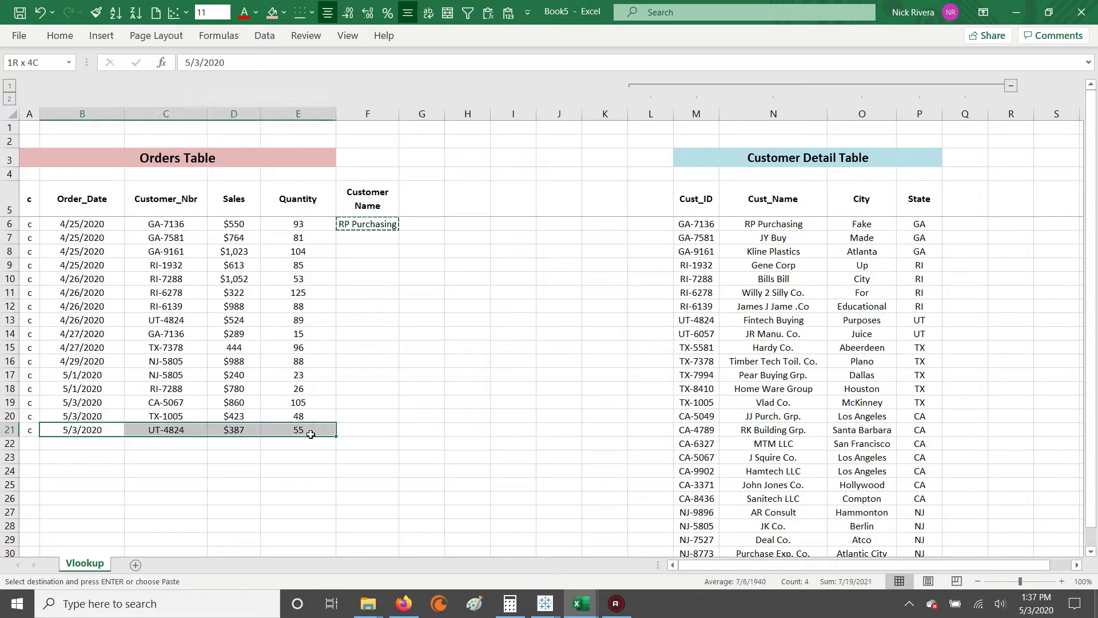
{"action": "left_click", "coordinate": [363, 429]}
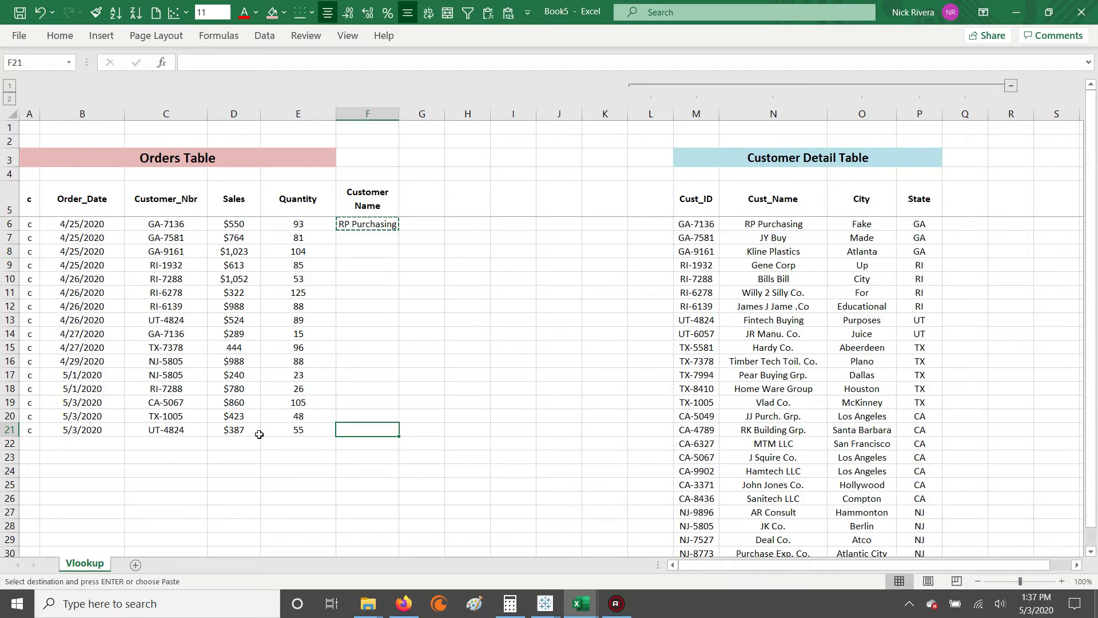
Find C21's customer number in the Cust_ID column M and check the customer name beside it
{"action": "left_click", "coordinate": [159, 431]}
{"action": "key", "text": "ctrl+c"}
{"action": "left_click", "coordinate": [696, 114]}
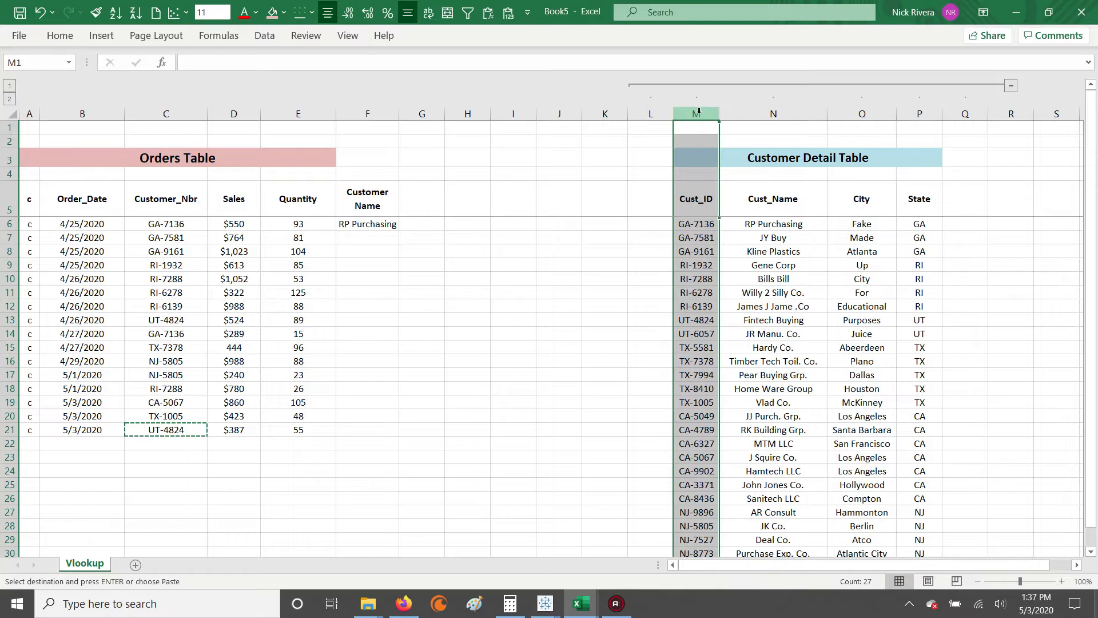
{"action": "key", "text": "ctrl+f"}
{"action": "key", "text": "ctrl+v"}
{"action": "left_click", "coordinate": [560, 515]}
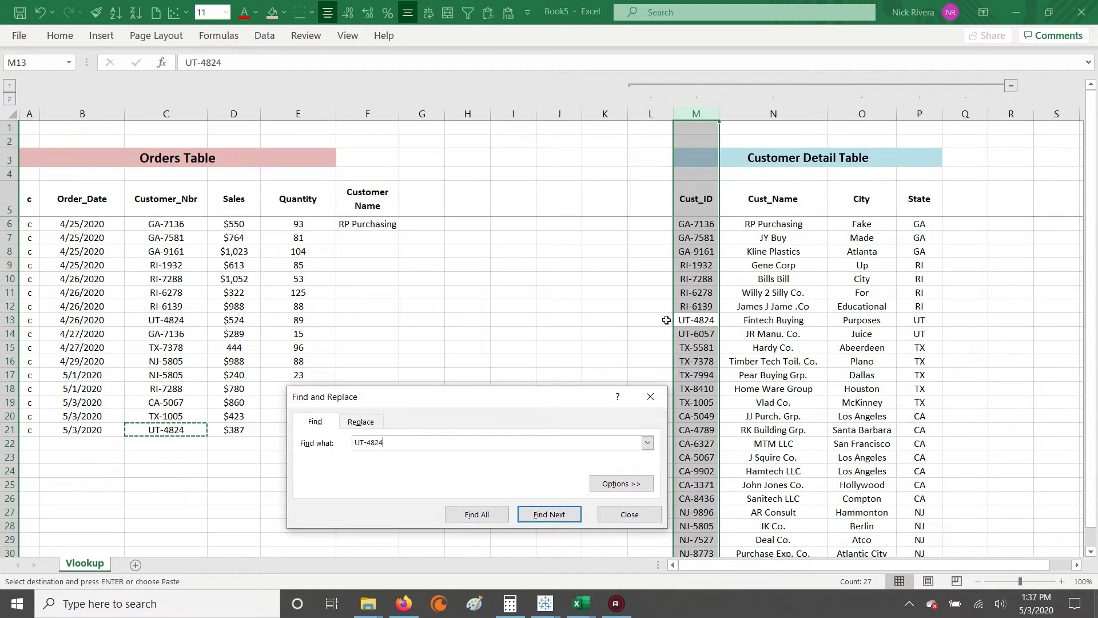
{"action": "left_click_drag", "start_coordinate": [694, 319], "coordinate": [869, 320]}
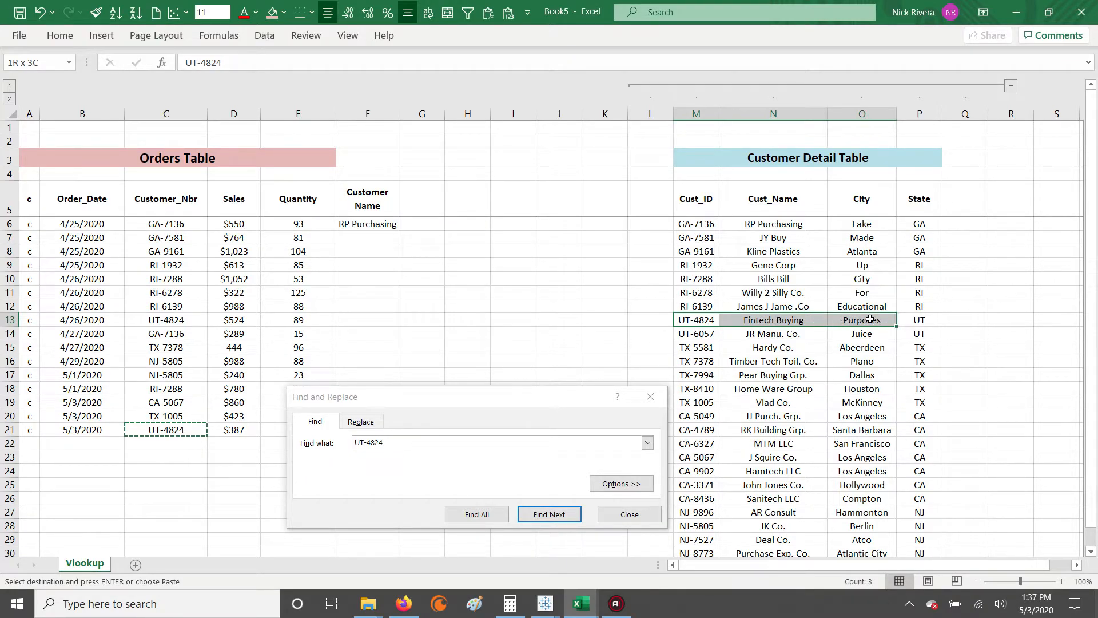
{"action": "left_click", "coordinate": [753, 319]}
{"action": "left_click_drag", "start_coordinate": [691, 320], "coordinate": [766, 321]}
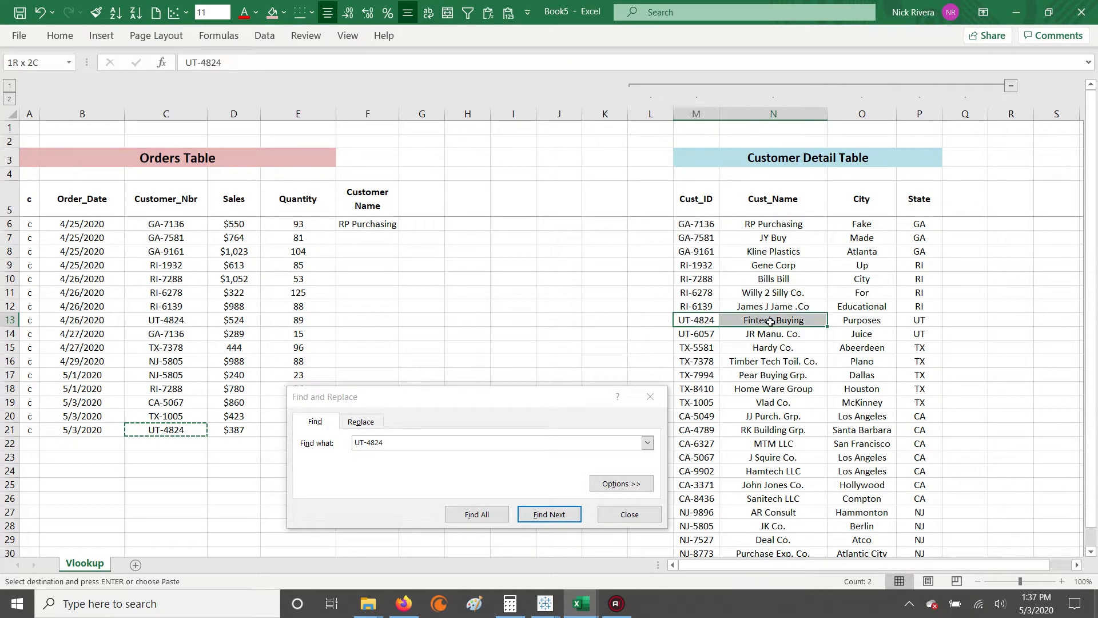
{"action": "left_click", "coordinate": [767, 321]}
{"action": "left_click", "coordinate": [650, 398]}
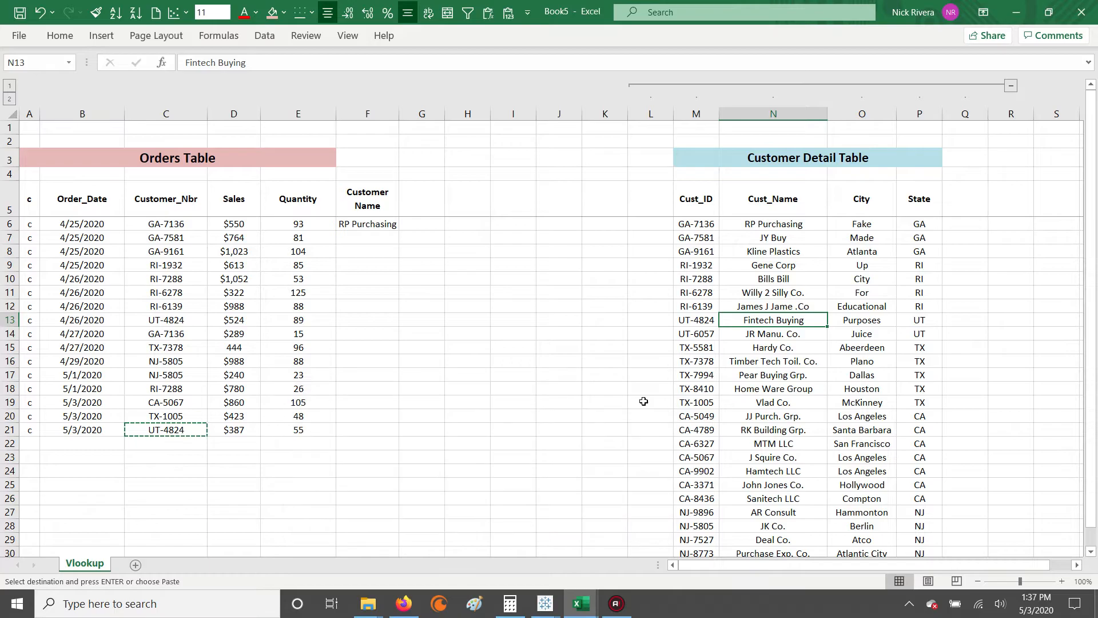
Copy the VLOOKUP formula from F6 to F21, widening column F to fit the header on one line
{"action": "left_click", "coordinate": [362, 224]}
{"action": "key", "text": "ctrl+c"}
{"action": "left_click", "coordinate": [352, 429]}
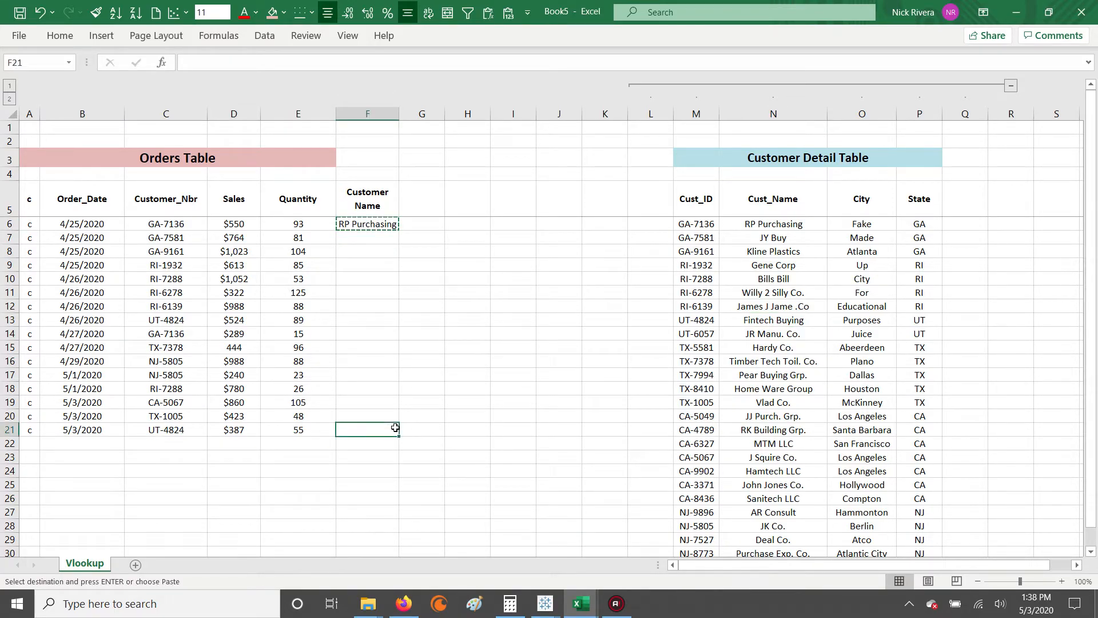
{"action": "left_click_drag", "start_coordinate": [402, 113], "coordinate": [429, 252]}
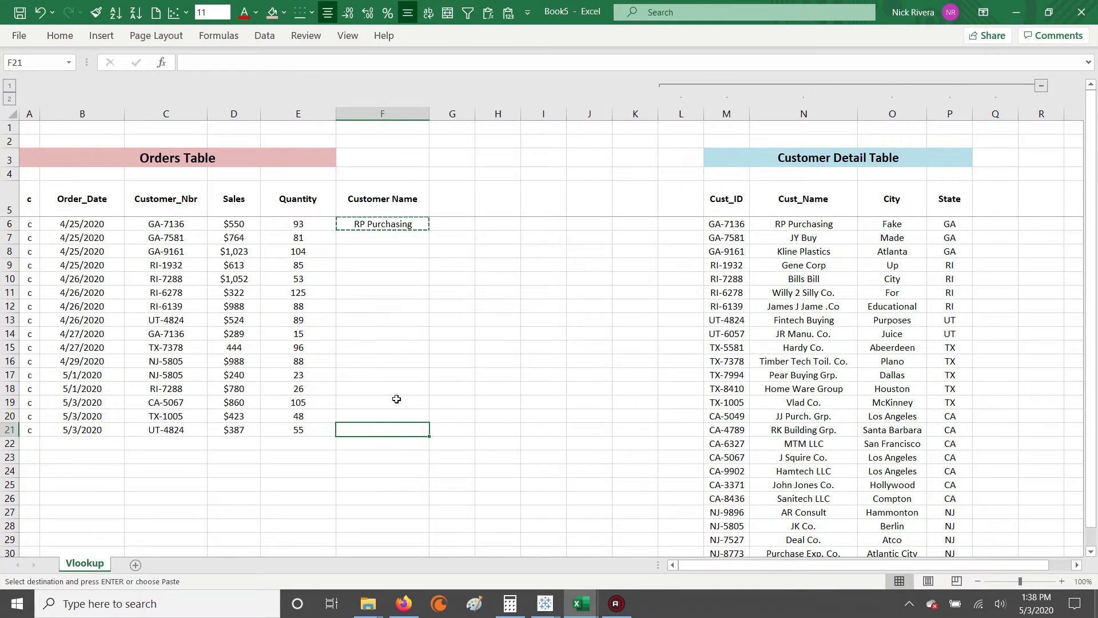
{"action": "key", "text": "ctrl+v"}
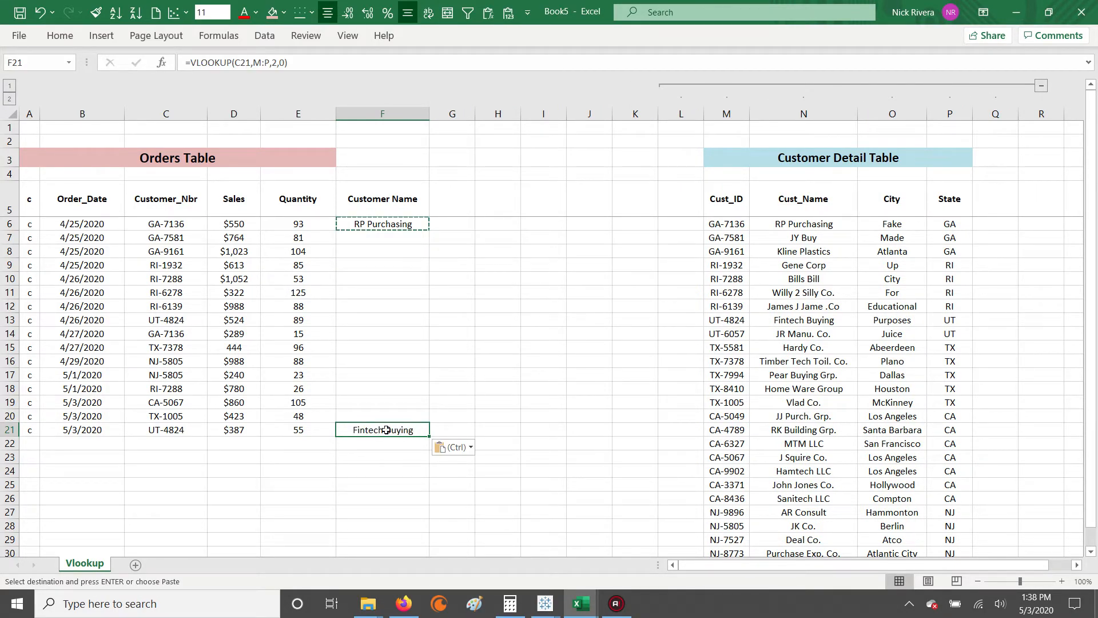
{"action": "key", "text": "Escape"}
Examine the F21 formula's arguments, tracing the lookup value to C21 and the table array to columns M:P
{"action": "key", "text": "F2"}
{"action": "key", "text": "Escape"}
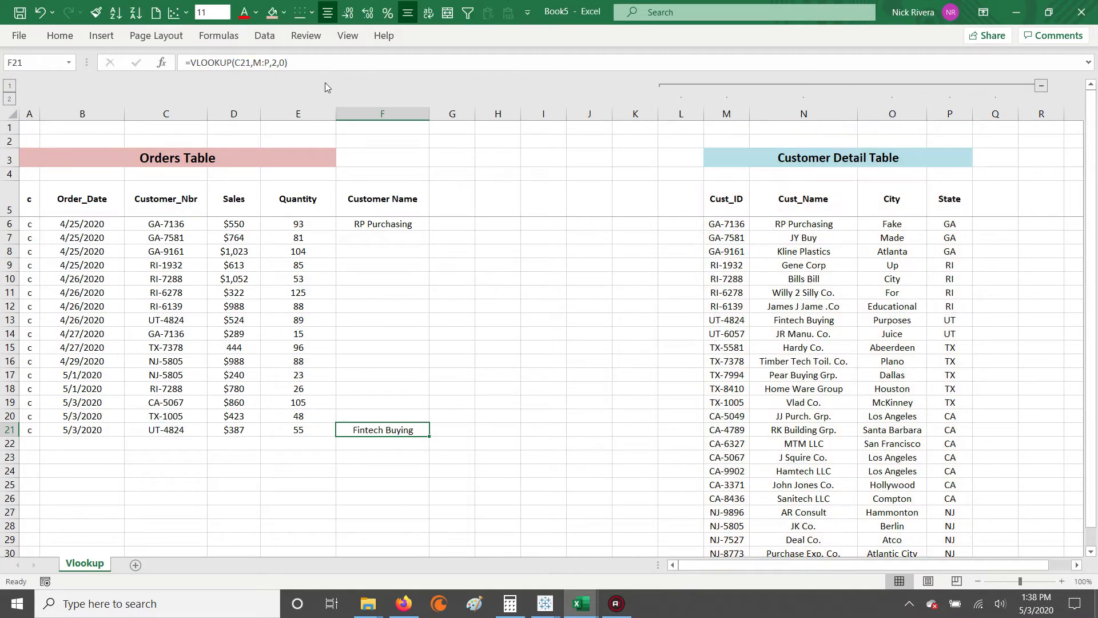
{"action": "left_click", "coordinate": [302, 67]}
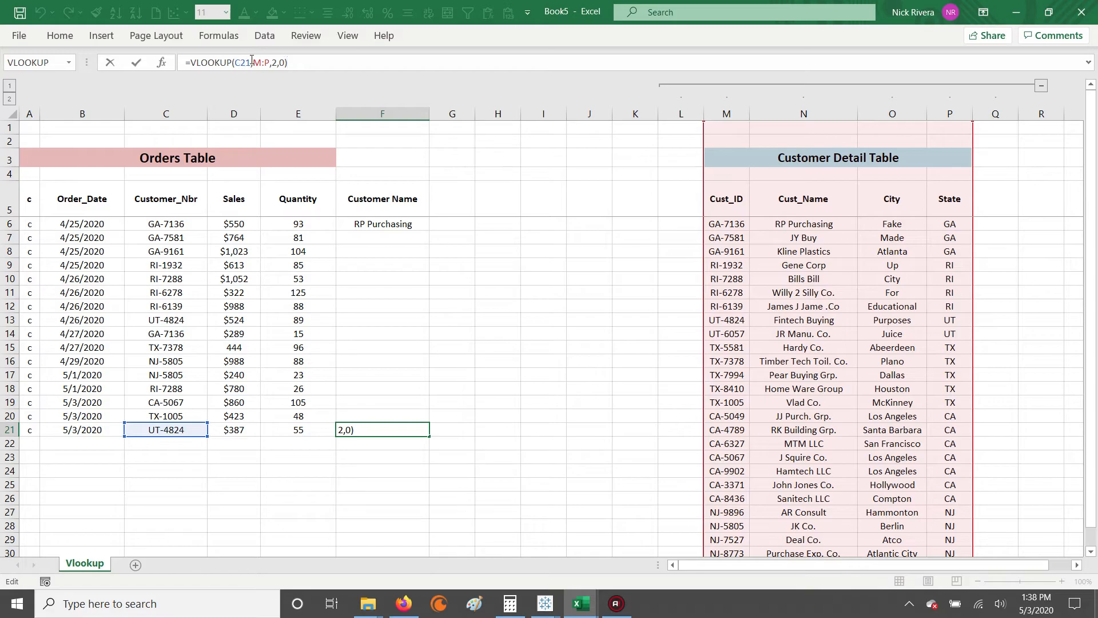
{"action": "key", "text": "ctrl+Return"}
{"action": "left_click", "coordinate": [184, 432]}
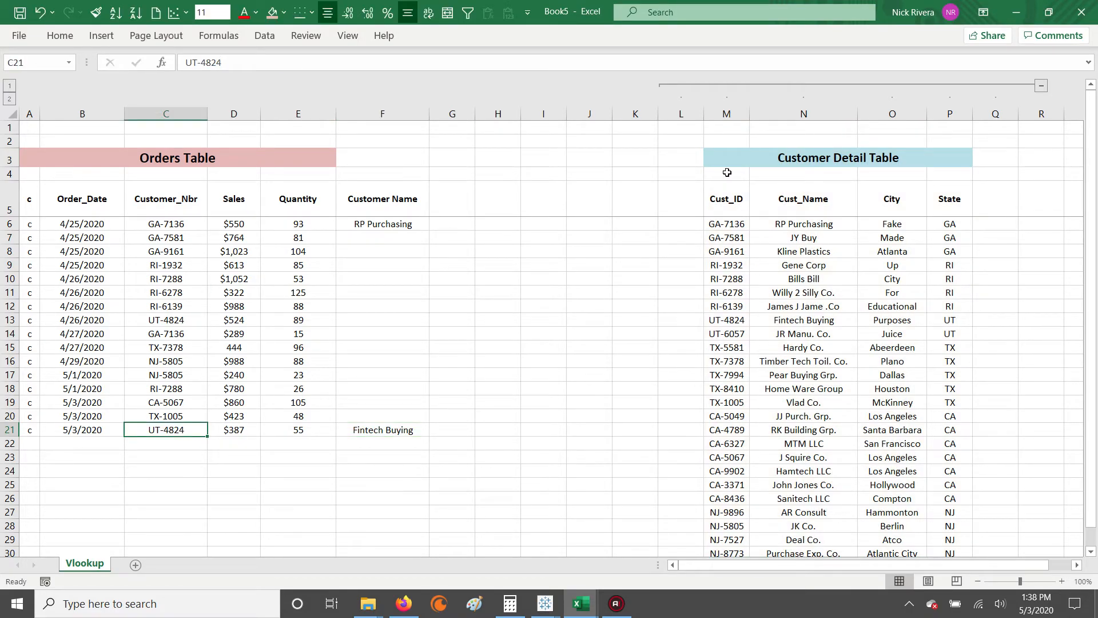
{"action": "left_click_drag", "start_coordinate": [730, 113], "coordinate": [933, 132]}
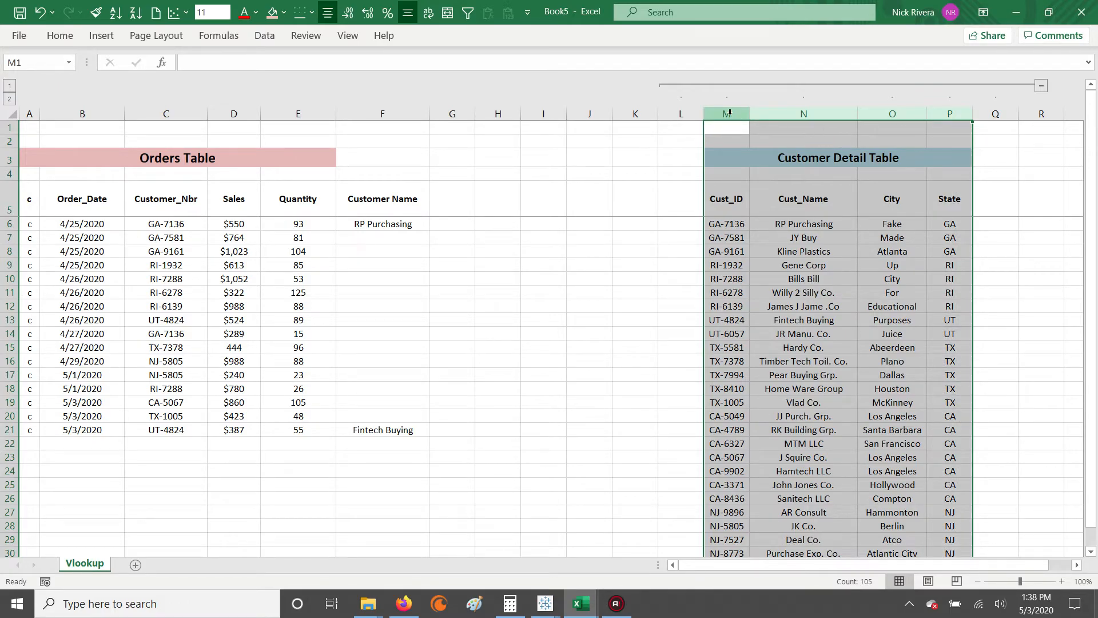
{"action": "left_click_drag", "start_coordinate": [723, 111], "coordinate": [955, 143]}
{"action": "left_click_drag", "start_coordinate": [724, 111], "coordinate": [781, 130]}
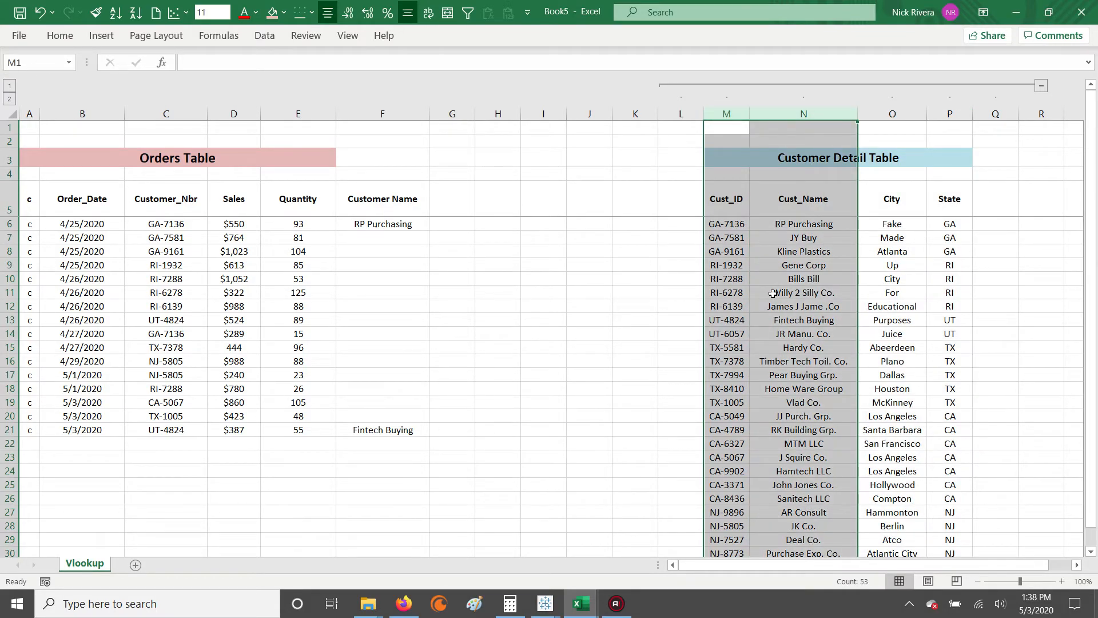
Trace C21's customer number to its matching row and customer name in the Customer Detail Table
{"action": "left_click", "coordinate": [175, 430]}
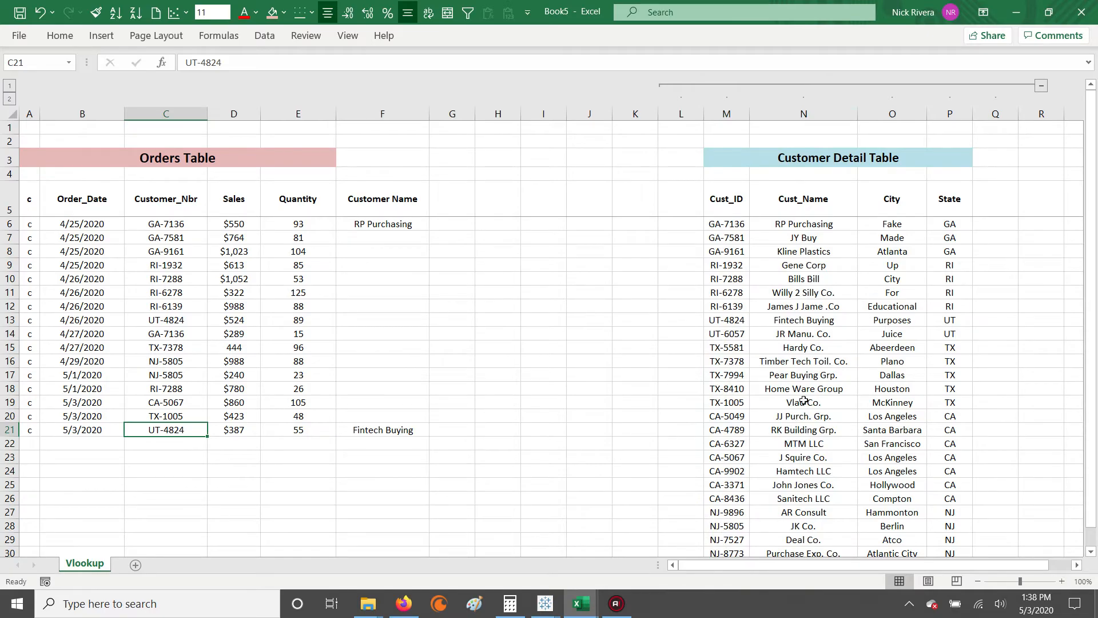
{"action": "scroll", "coordinate": [801, 461], "scroll_direction": "down", "scroll_amount": 2}
{"action": "scroll", "coordinate": [759, 389], "scroll_direction": "up", "scroll_amount": 1}
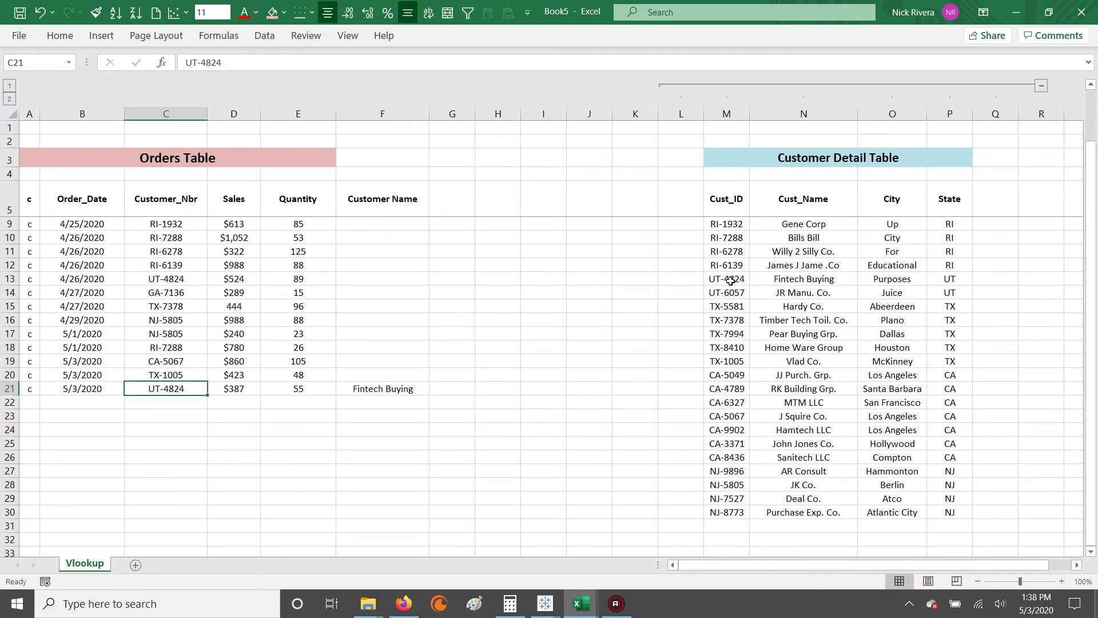
{"action": "left_click_drag", "start_coordinate": [731, 280], "coordinate": [808, 280]}
{"action": "left_click", "coordinate": [808, 279]}
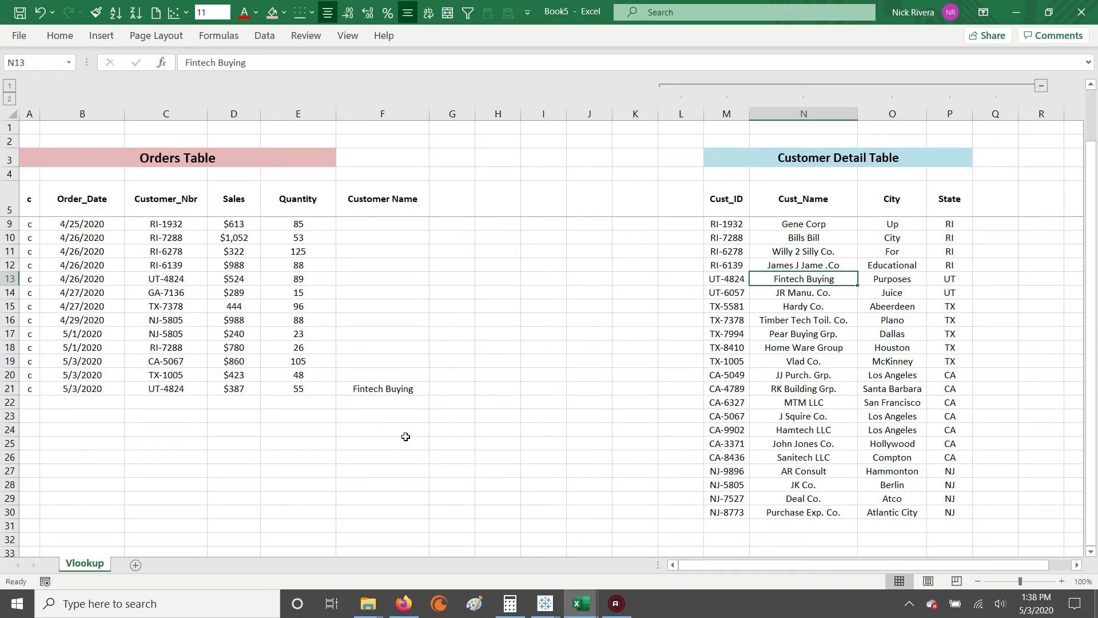
Copy the VLOOKUP formula from F21 into all of F6:F21 and widen column F slightly
{"action": "left_click", "coordinate": [373, 386]}
{"action": "key", "text": "ctrl+c"}
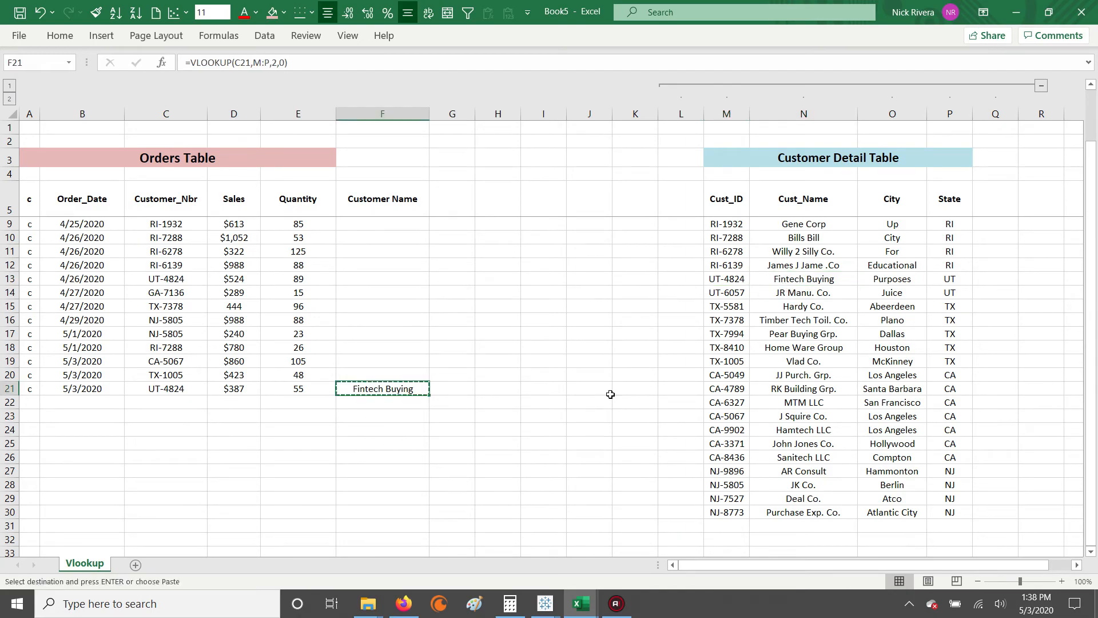
{"action": "key", "text": "ctrl+Up"}
{"action": "key", "text": "Up"}
{"action": "key", "text": "Down"}
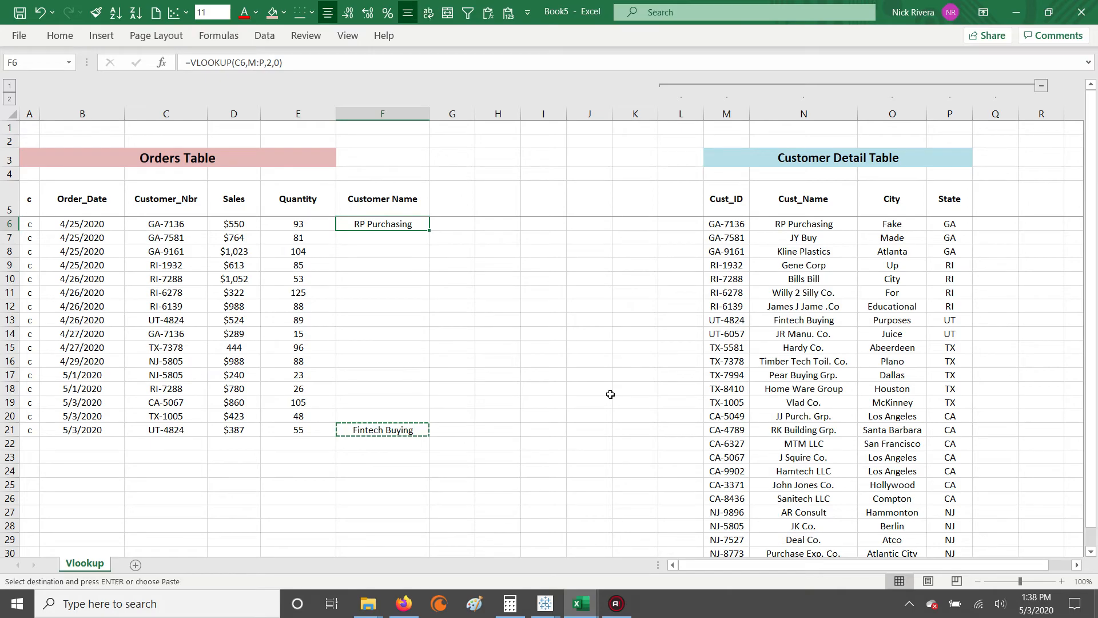
{"action": "key", "text": "ctrl+shift+Down"}
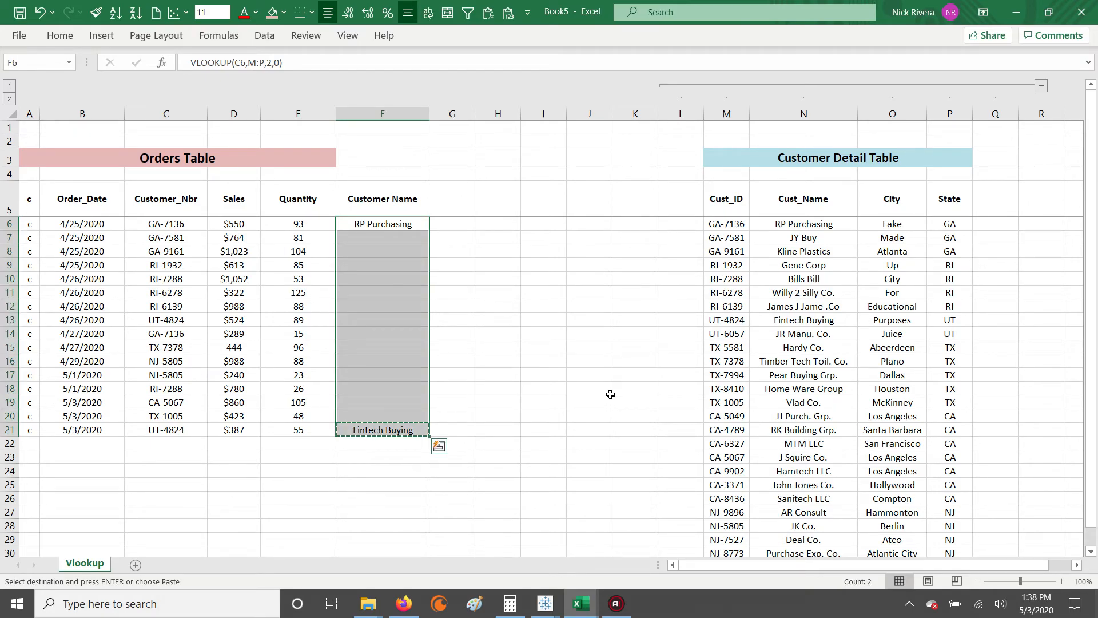
{"action": "key", "text": "ctrl+v"}
{"action": "key", "text": "Up"}
{"action": "key", "text": "Down"}
{"action": "key", "text": "Escape"}
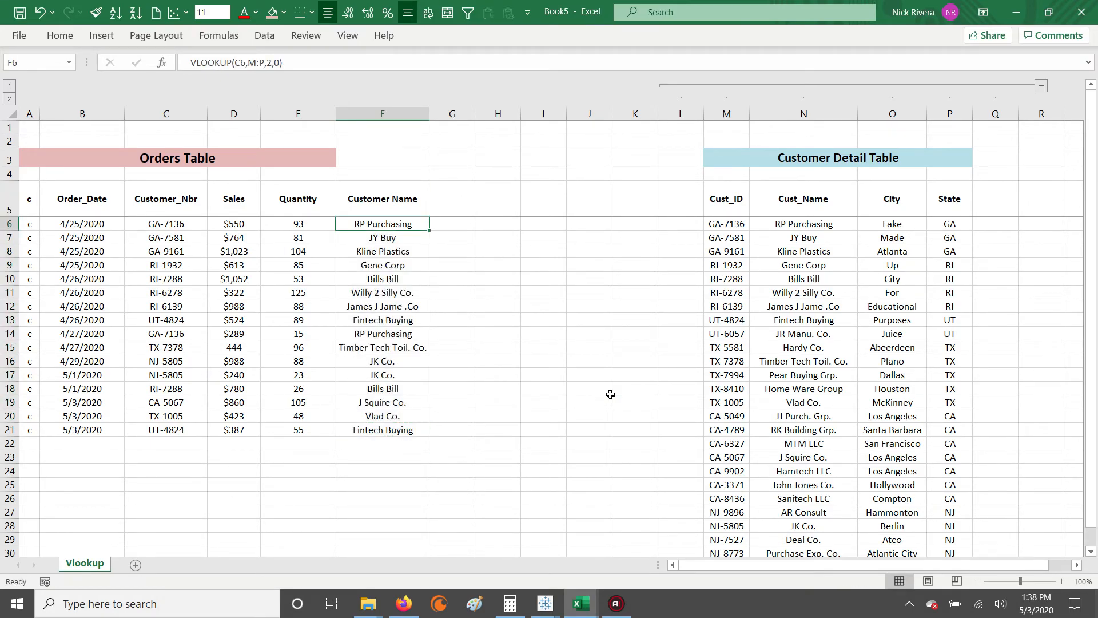
{"action": "left_click_drag", "start_coordinate": [432, 108], "coordinate": [445, 108]}
Check the customer name in F15 against the Customer Detail Table row matching C15
{"action": "left_click", "coordinate": [379, 348]}
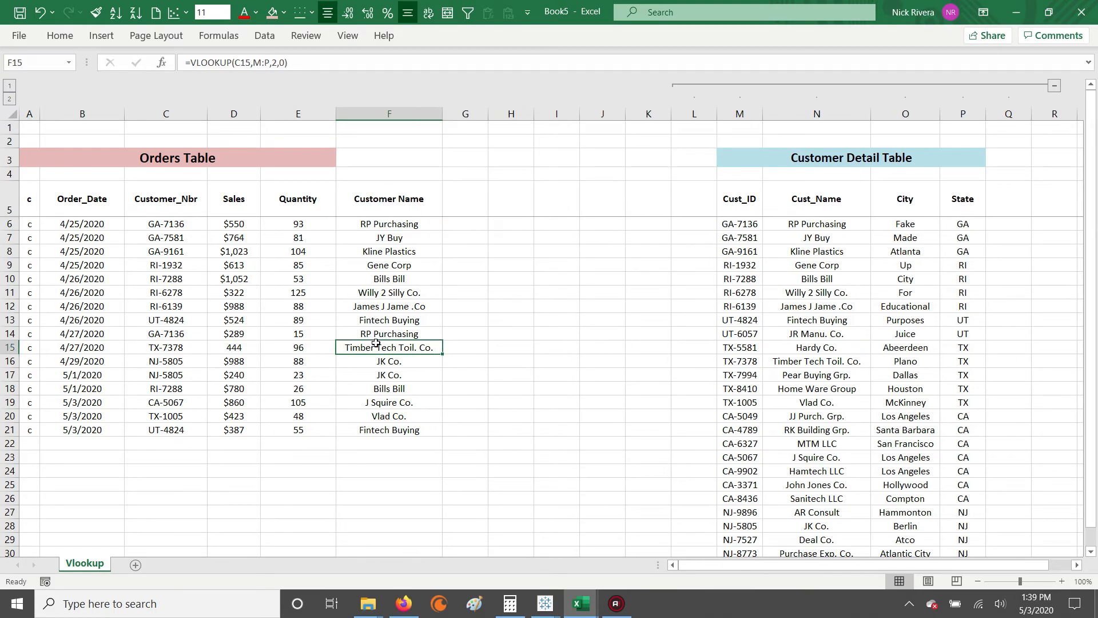
{"action": "left_click", "coordinate": [169, 350]}
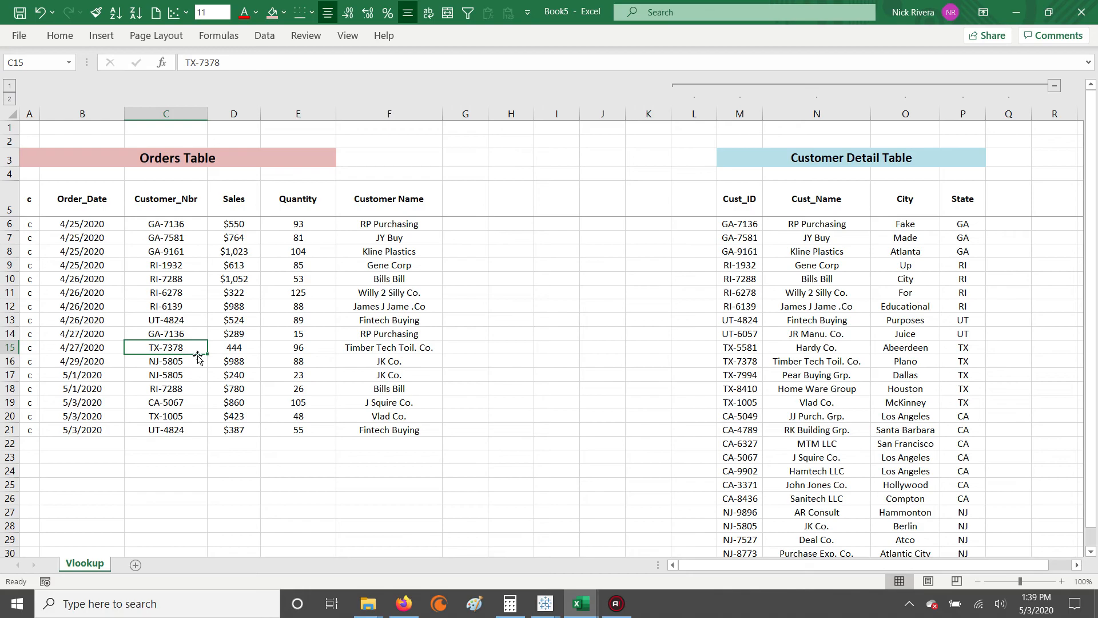
{"action": "left_click_drag", "start_coordinate": [733, 361], "coordinate": [788, 360]}
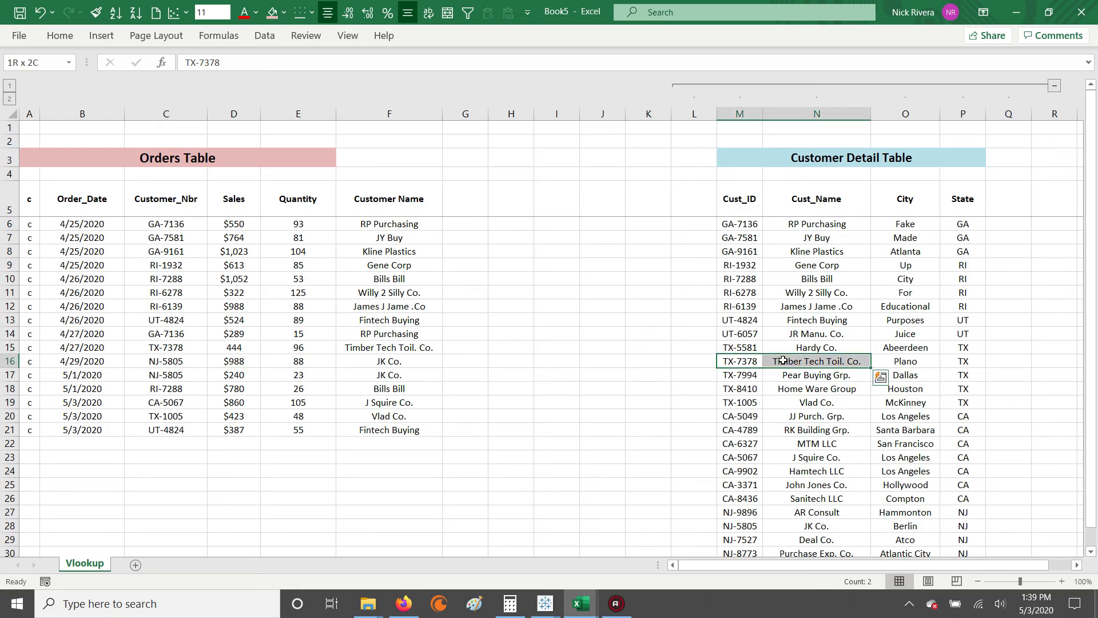
{"action": "left_click", "coordinate": [815, 362]}
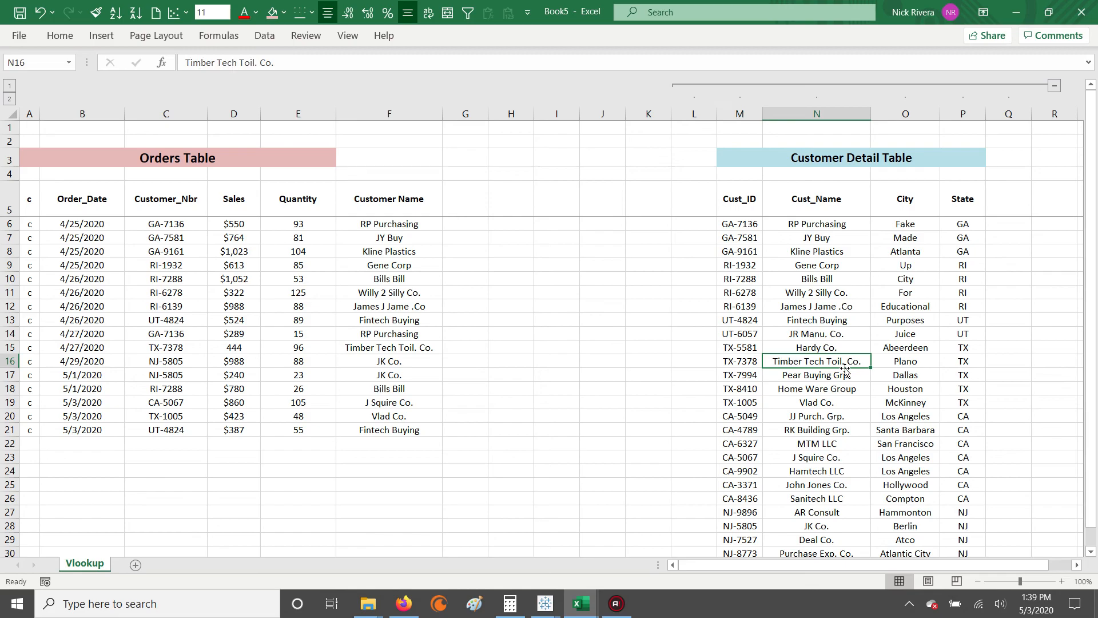
{"action": "left_click", "coordinate": [388, 348]}
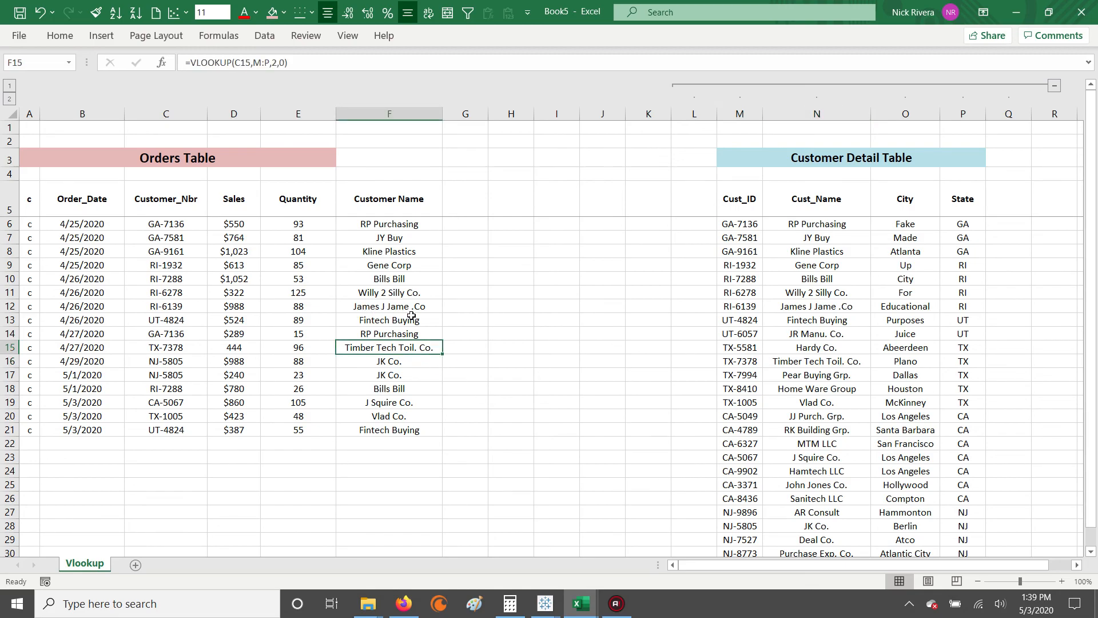